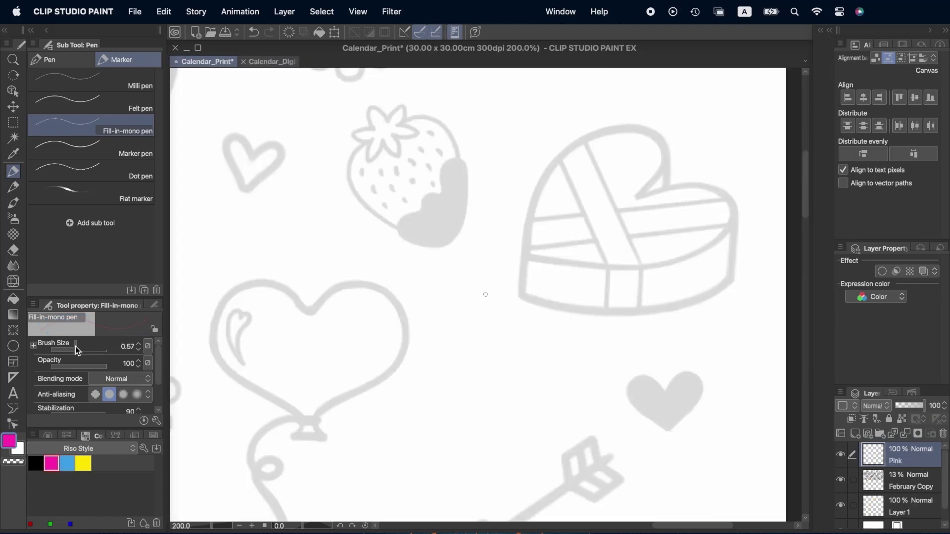
# - Outline the strawberry's body in pink on the Pink layer, leaving out the leaves and dipped tip, and fill it
pyautogui.moveTo(370, 141); pyautogui.dragTo(419, 208)
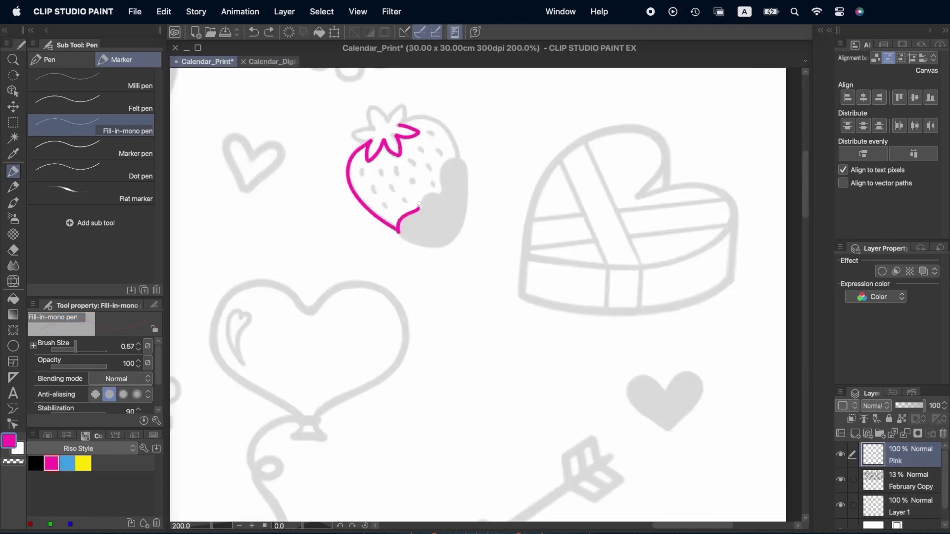
pyautogui.press('g')
pyautogui.click(396, 181)
pyautogui.press('p')
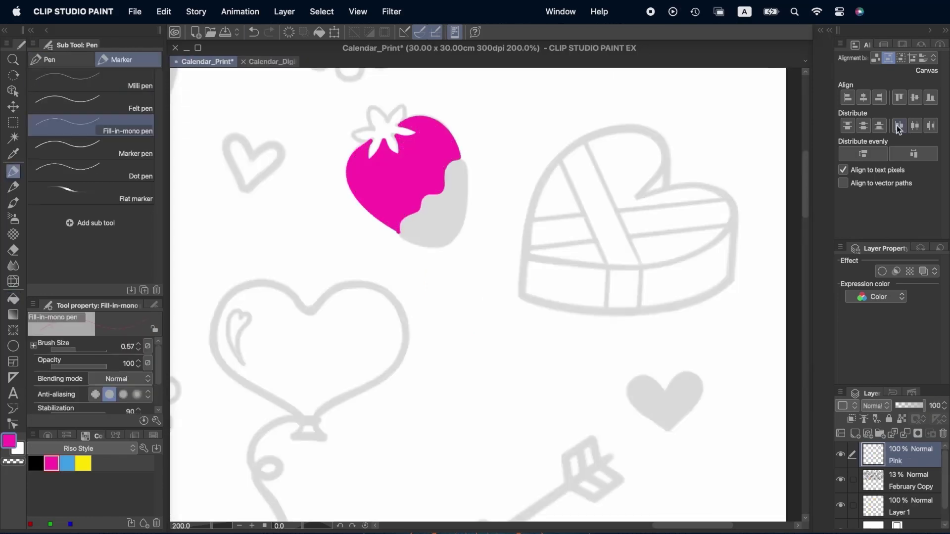
# - Duplicate the Pink layer and rename the copy Yellow
pyautogui.rightClick(893, 449)
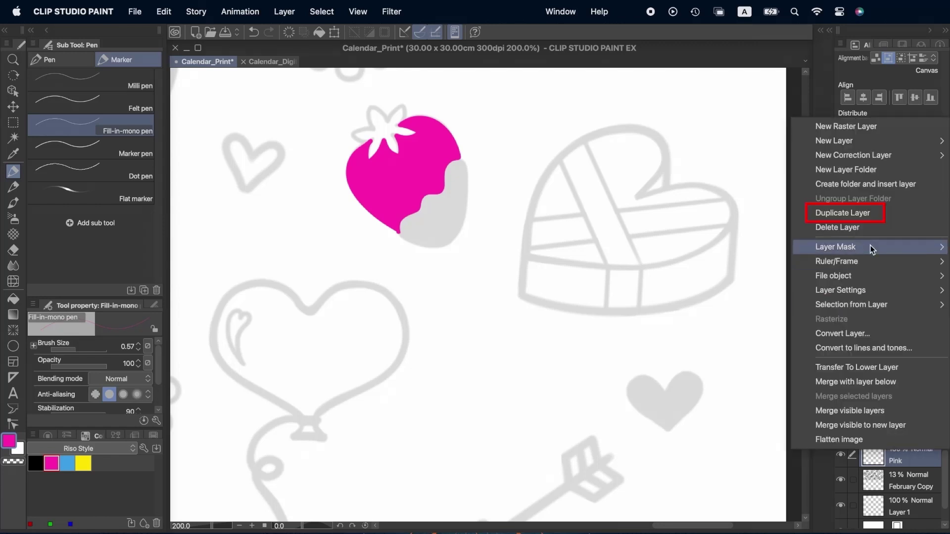
pyautogui.click(898, 212)
pyautogui.doubleClick(900, 461)
pyautogui.write('Yello')
# - Convert the Yellow layer's artwork to the palette's yellow and set its blending mode to Multiply
pyautogui.click(83, 464)
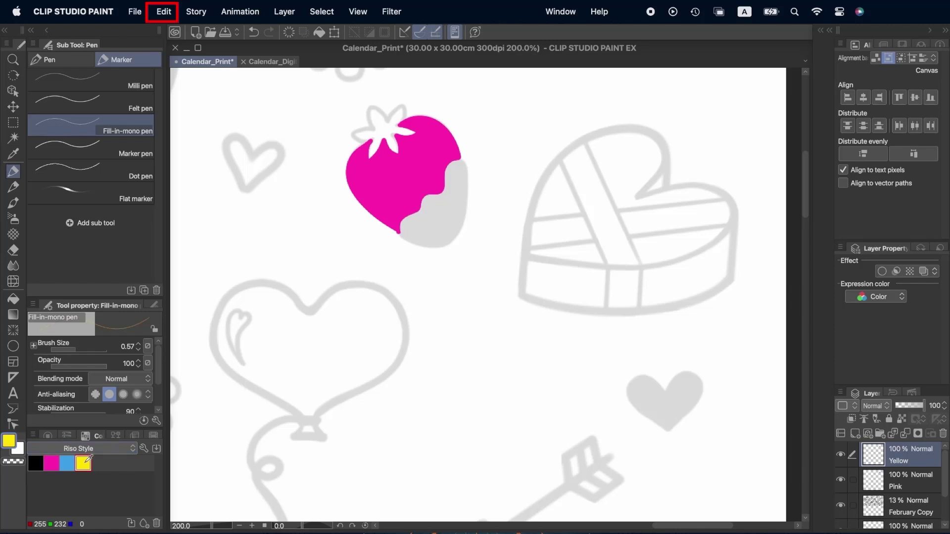
pyautogui.click(163, 11)
pyautogui.click(209, 255)
pyautogui.click(874, 406)
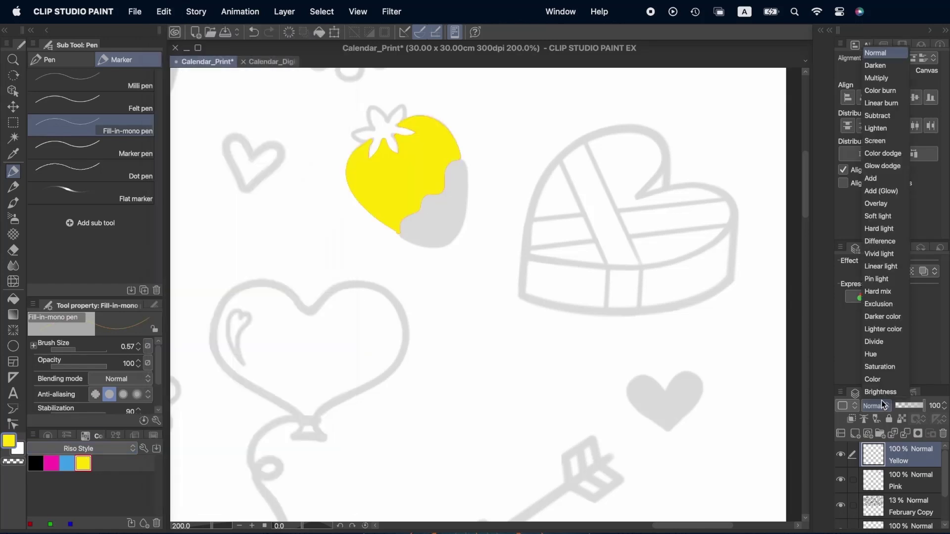
pyautogui.click(881, 152)
# - On the Pink layer, outline the whole heart-shaped gift box in pink and fill it
pyautogui.click(906, 480)
pyautogui.moveTo(667, 188); pyautogui.dragTo(538, 196)
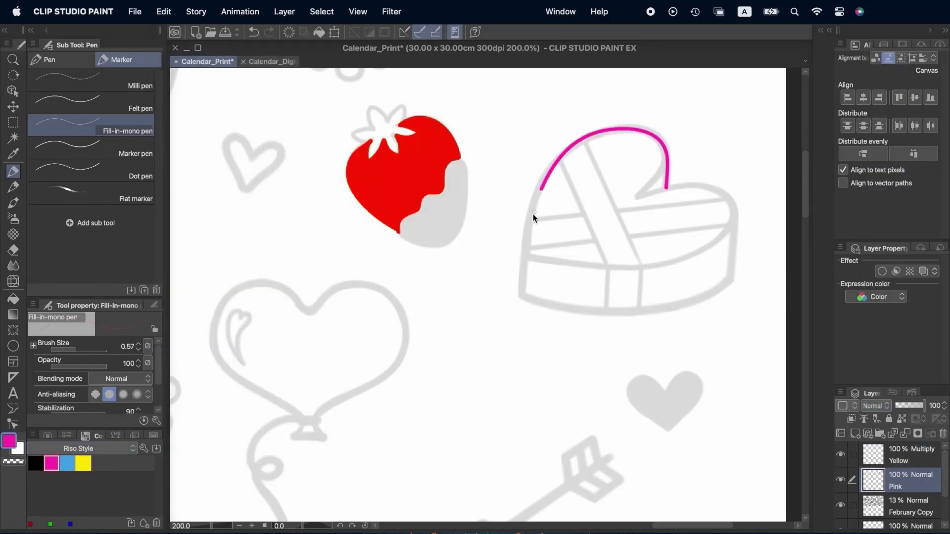
pyautogui.moveTo(535, 302)
pyautogui.mouseDown()
pyautogui.moveTo(658, 310)
pyautogui.moveTo(730, 282)
pyautogui.mouseUp()
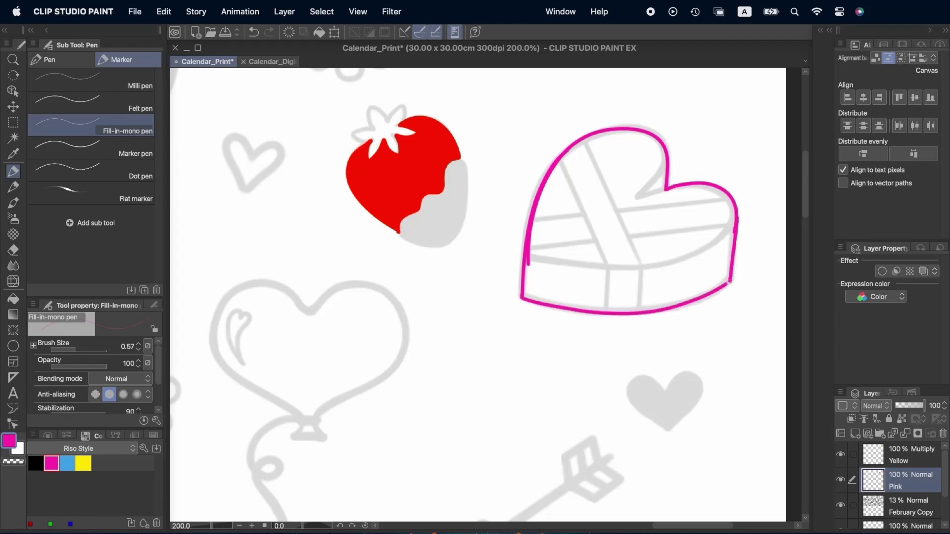
pyautogui.press('g')
pyautogui.click(612, 226)
pyautogui.press('e')
# - Duplicate the Pink layer as a Multiply layer named Blue and convert its artwork to the palette's blue
pyautogui.rightClick(900, 487)
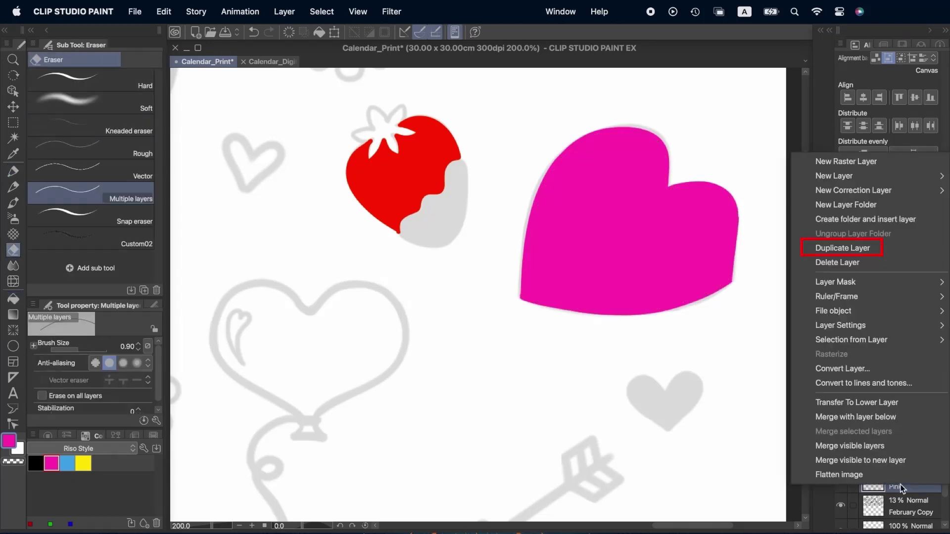
pyautogui.click(861, 248)
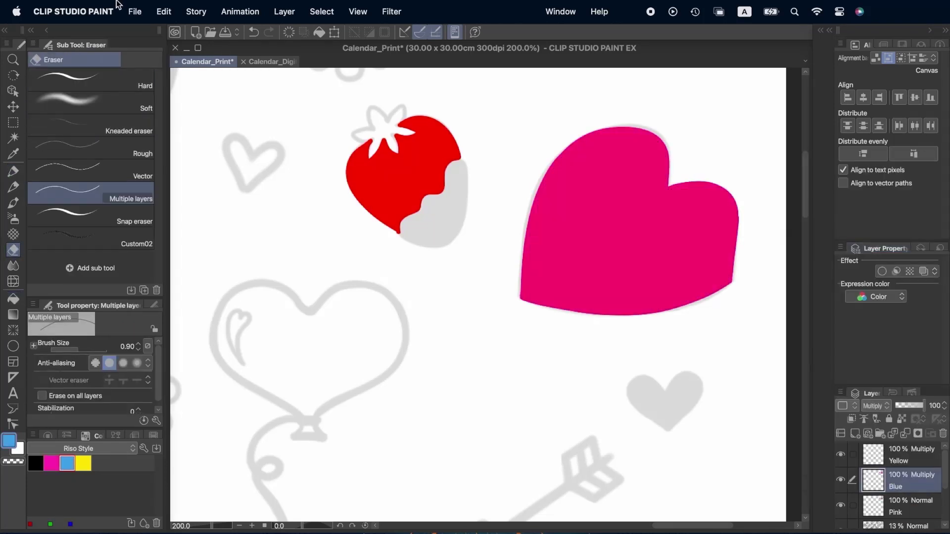
pyautogui.click(164, 11)
pyautogui.click(217, 257)
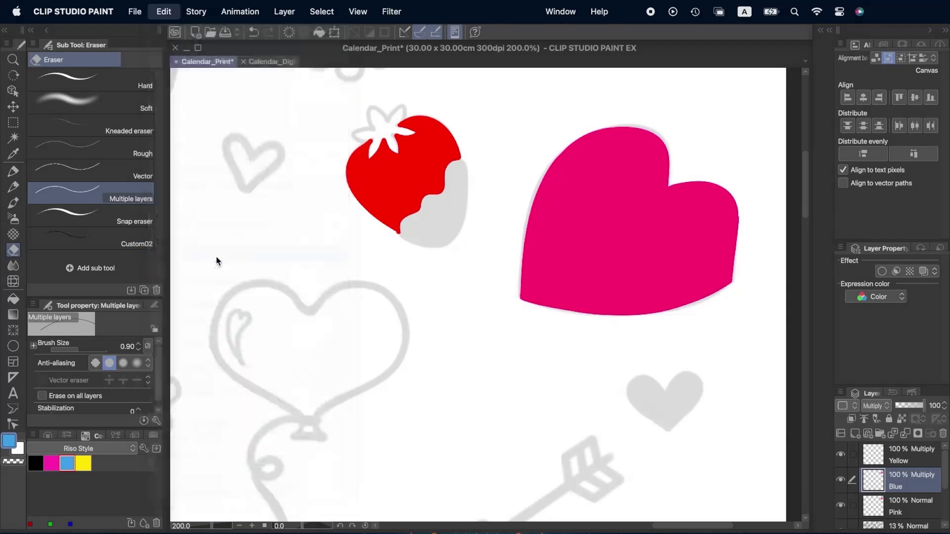
# - Select the strawberry with a rectangular selection on the Blue layer, delete it and deselect
pyautogui.click(13, 122)
pyautogui.moveTo(341, 87); pyautogui.dragTo(489, 307)
pyautogui.press('Delete')
pyautogui.hotkey('ctrl', 'd')
# - Lower the Blue layer's opacity to 48% while setting the Pink layer to Multiply, and restore Blue to 100%
pyautogui.moveTo(913, 408); pyautogui.dragTo(908, 405)
pyautogui.click(874, 502)
pyautogui.click(878, 406)
pyautogui.click(871, 80)
pyautogui.click(873, 485)
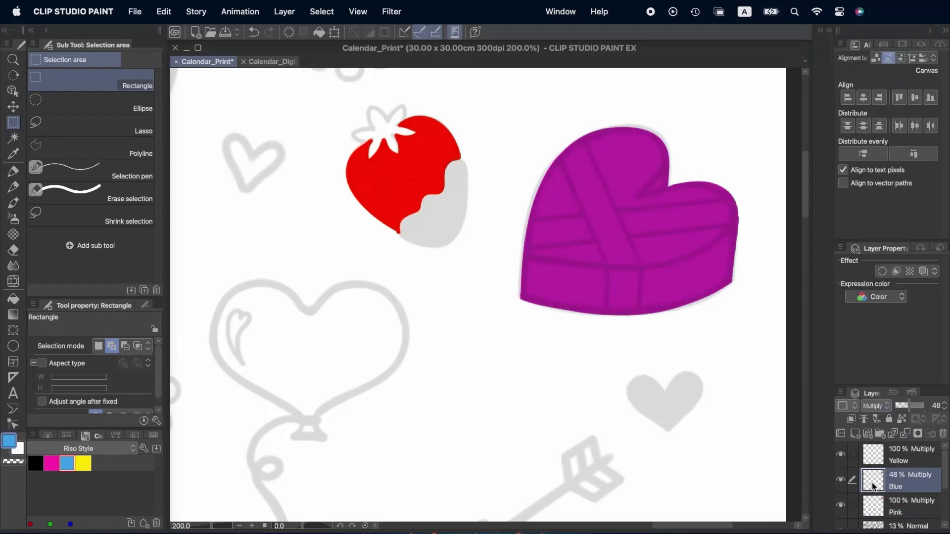
pyautogui.moveTo(909, 406); pyautogui.dragTo(924, 406)
# - Lasso the gift box lid's upper-right area above the ribbon on the Blue layer and delete its blue
pyautogui.click(90, 125)
pyautogui.moveTo(667, 151); pyautogui.dragTo(659, 175)
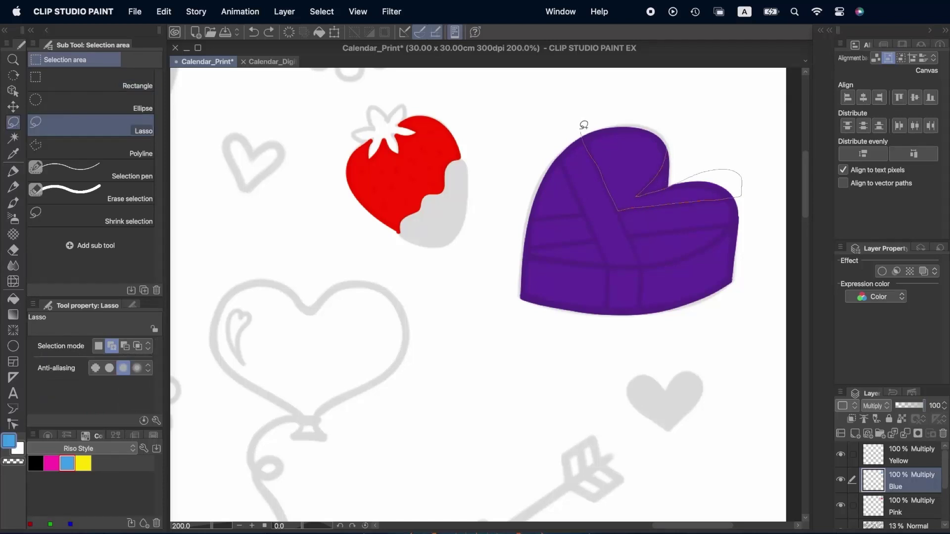
pyautogui.moveTo(586, 135); pyautogui.dragTo(586, 137)
pyautogui.press('Delete')
pyautogui.press('super+d')
pyautogui.press('e')
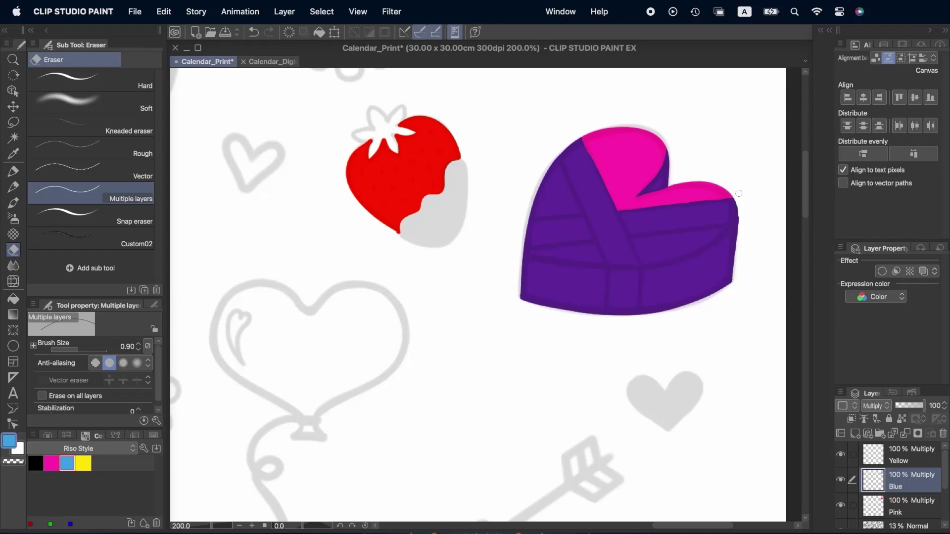
# - Lasso the gift box's lower-right area below the ribbon and delete it from the Blue layer
pyautogui.press('m')
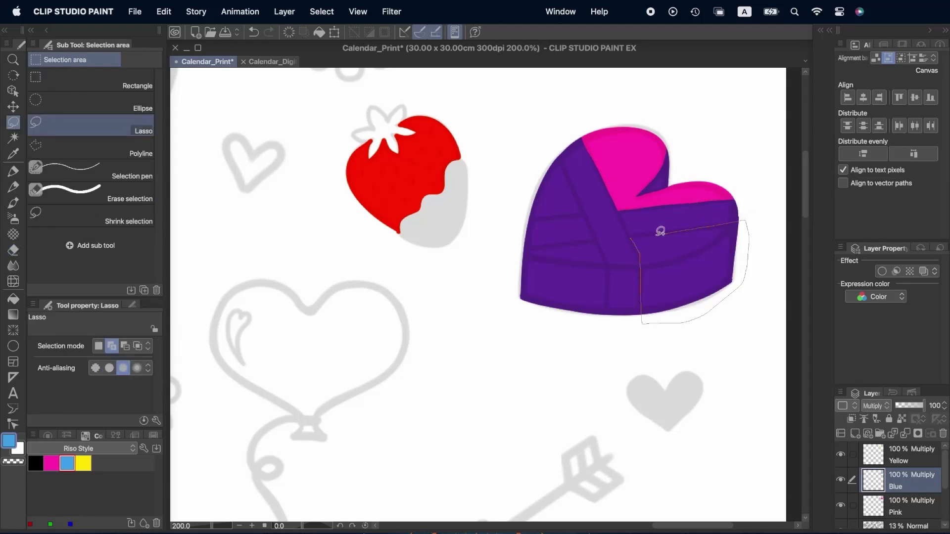
pyautogui.moveTo(679, 228); pyautogui.dragTo(631, 239)
pyautogui.press('Delete')
pyautogui.press('super+d')
pyautogui.press('e')
# - Lasso the gift box's upper-left and lower-left areas around the ribbon and delete their blue
pyautogui.press('m')
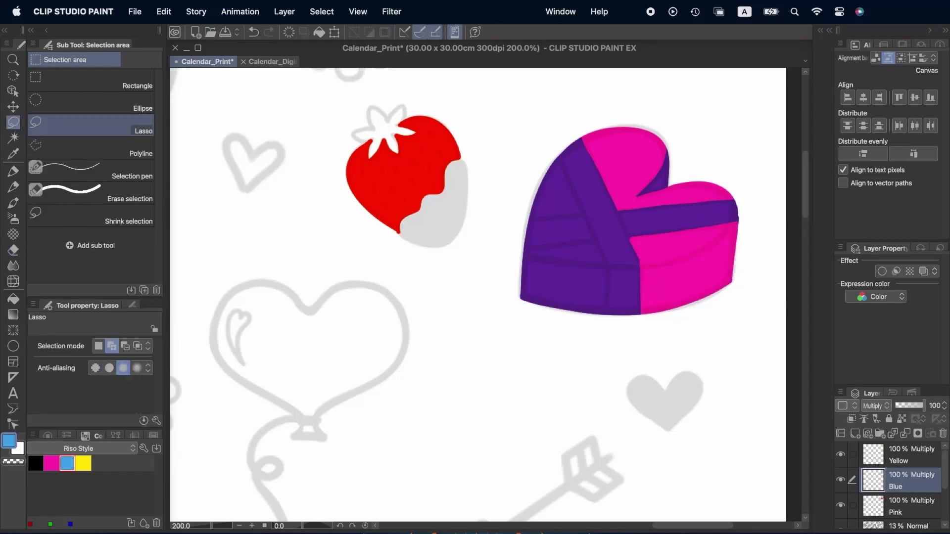
pyautogui.moveTo(511, 197); pyautogui.dragTo(517, 218)
pyautogui.press('Delete')
pyautogui.press('super+d')
pyautogui.moveTo(519, 253); pyautogui.dragTo(562, 242)
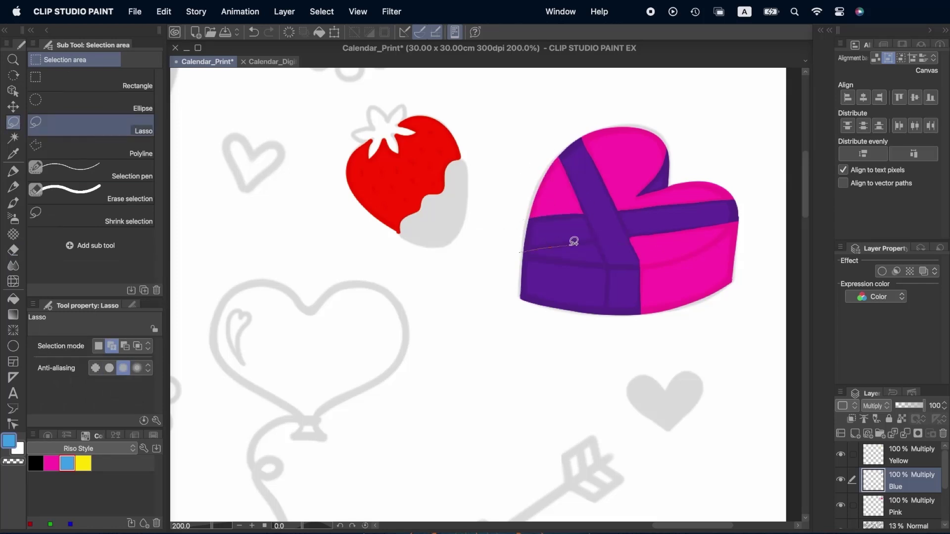
pyautogui.moveTo(610, 293); pyautogui.dragTo(518, 312)
pyautogui.press('Delete')
pyautogui.press('super+d')
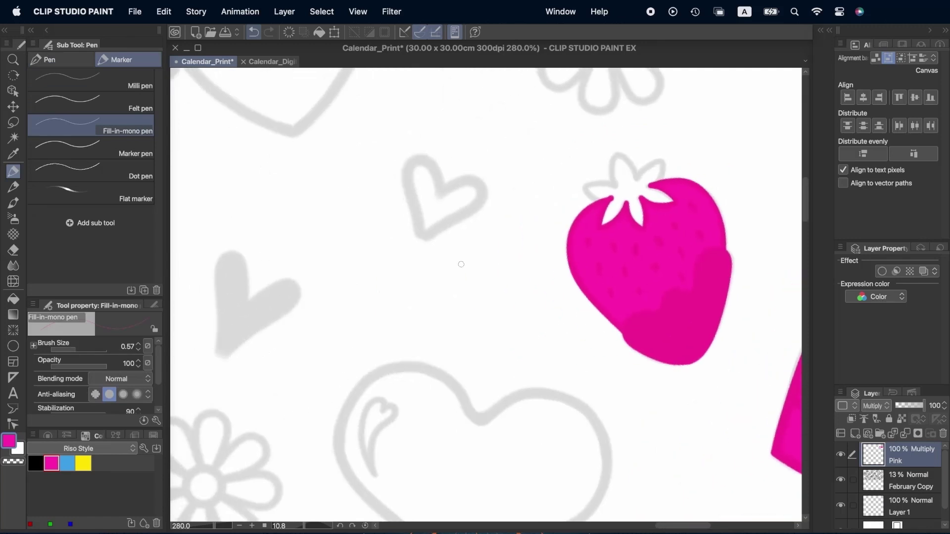
# - Trace the outline of the heart-tipped arrow in pink with the Fill-in-mono pen at brush size 0.50
pyautogui.moveTo(335, 161)
pyautogui.mouseDown()
pyautogui.moveTo(394, 155)
pyautogui.moveTo(347, 223)
pyautogui.moveTo(335, 164)
pyautogui.mouseUp()
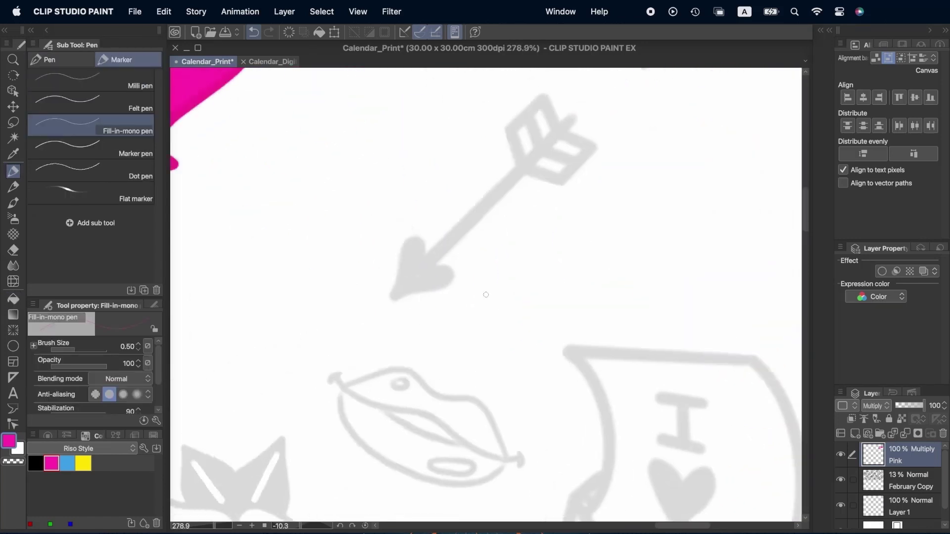
pyautogui.moveTo(378, 318)
pyautogui.mouseDown()
pyautogui.moveTo(403, 301)
pyautogui.moveTo(488, 191)
pyautogui.mouseUp()
pyautogui.moveTo(381, 215); pyautogui.dragTo(386, 234)
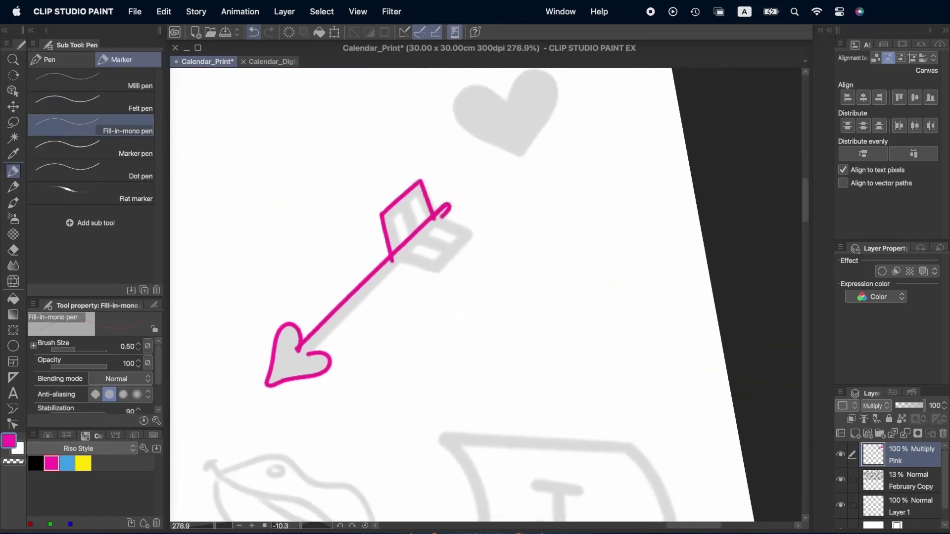
pyautogui.moveTo(303, 353); pyautogui.dragTo(437, 222)
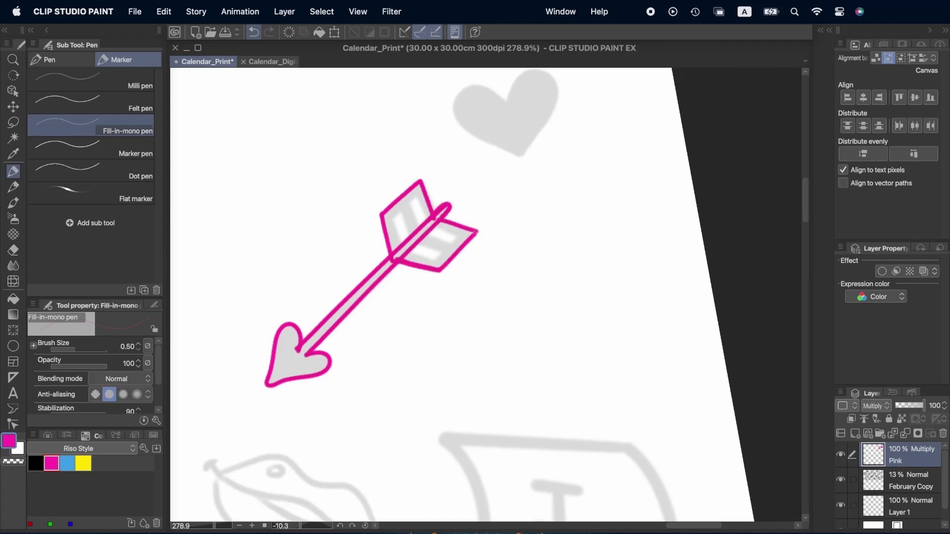
# - Fill the arrow's head, shaft and fletching with pink
pyautogui.press('g')
pyautogui.click(353, 305)
pyautogui.click(438, 248)
pyautogui.click(406, 217)
pyautogui.click(436, 219)
pyautogui.press('p')
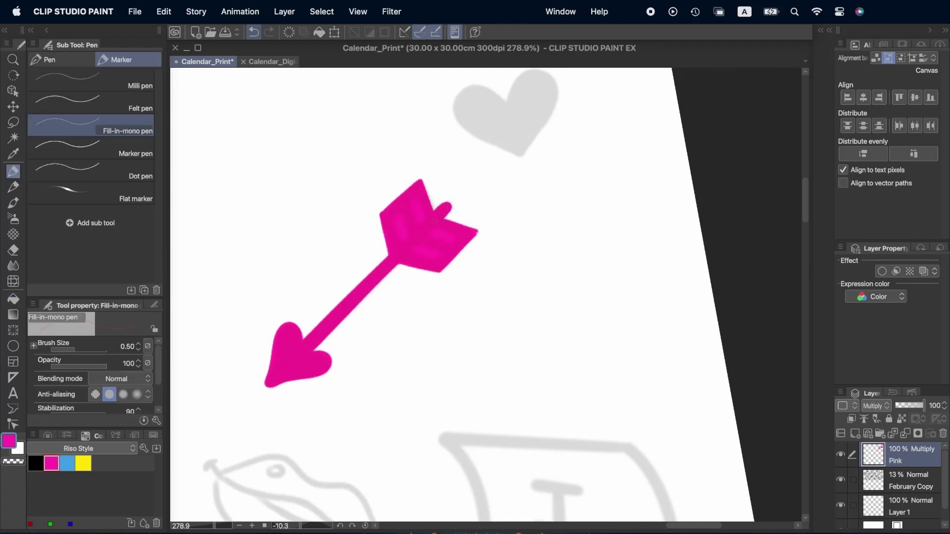
# - Outline the small solid heart beside the arrow's fletching in pink and fill it
pyautogui.scroll(3, 435, 221)
pyautogui.moveTo(411, 193); pyautogui.dragTo(374, 217)
pyautogui.moveTo(411, 193)
pyautogui.mouseDown()
pyautogui.moveTo(429, 159)
pyautogui.moveTo(426, 236)
pyautogui.mouseUp()
pyautogui.scroll(3, 424, 239)
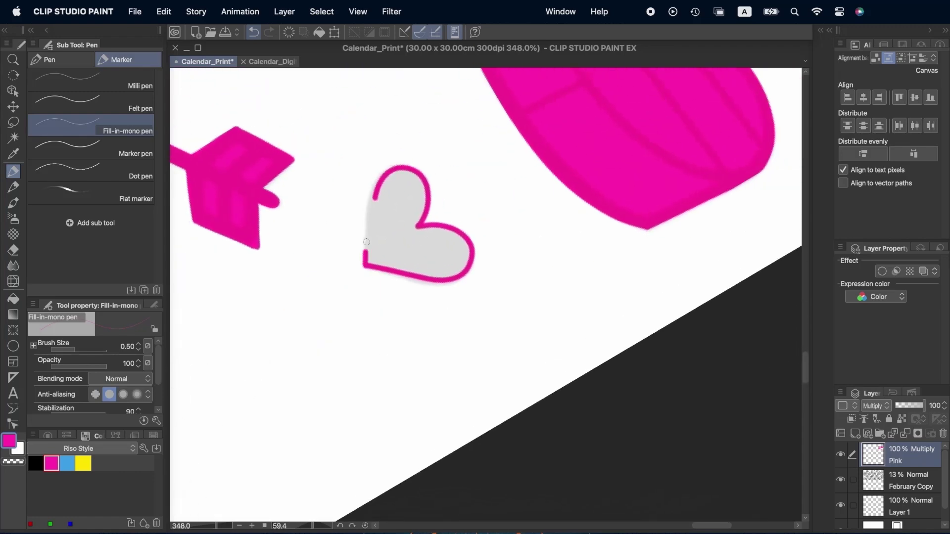
pyautogui.moveTo(366, 261); pyautogui.dragTo(393, 170)
pyautogui.press('e')
pyautogui.press('g')
pyautogui.click(415, 238)
pyautogui.press('p')
# - Trace the next sketched doodle with pink strokes on the Pink layer and fill its closed outline
pyautogui.scroll(-3, 486, 294)
pyautogui.scroll(3, 486, 295)
pyautogui.moveTo(489, 305); pyautogui.dragTo(502, 309)
pyautogui.moveTo(503, 308)
pyautogui.mouseDown()
pyautogui.moveTo(568, 204)
pyautogui.moveTo(669, 168)
pyautogui.mouseUp()
pyautogui.moveTo(671, 172); pyautogui.dragTo(683, 157)
pyautogui.moveTo(503, 309)
pyautogui.mouseDown()
pyautogui.moveTo(568, 204)
pyautogui.moveTo(668, 152)
pyautogui.moveTo(534, 325)
pyautogui.moveTo(637, 281)
pyautogui.moveTo(674, 171)
pyautogui.mouseUp()
pyautogui.press('g')
pyautogui.click(584, 258)
pyautogui.press('p')
# - Outline the petals of the small flower near the key in pink and fill the flower
pyautogui.scroll(-2, 514, 199)
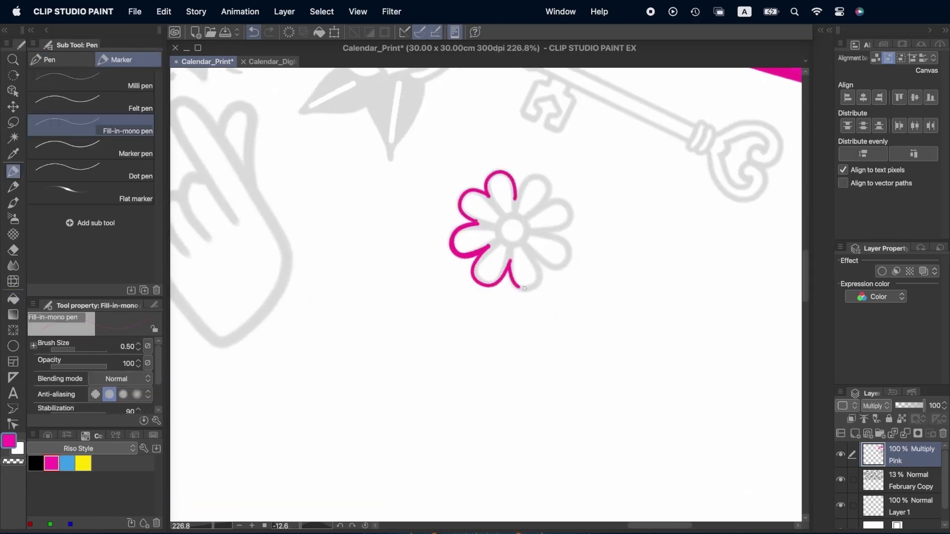
pyautogui.press('g')
pyautogui.click(512, 230)
pyautogui.press('p')
# - Trace the outer petal contour of the rose in pink, leaving out its leaves
pyautogui.scroll(-1, 485, 297)
pyautogui.moveTo(435, 273); pyautogui.dragTo(447, 278)
pyautogui.scroll(2, 485, 294)
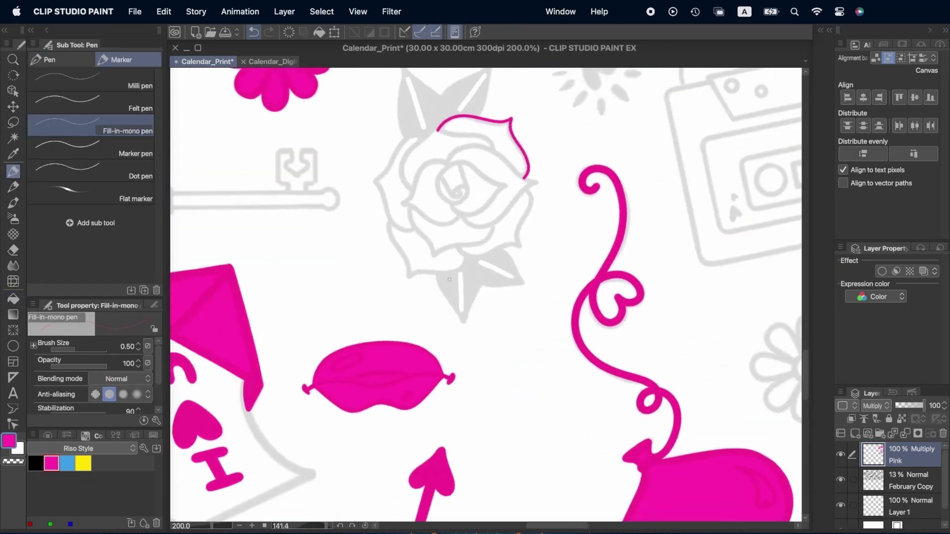
pyautogui.moveTo(439, 175); pyautogui.dragTo(381, 228)
pyautogui.scroll(-3, 485, 295)
pyautogui.scroll(4, 467, 179)
pyautogui.moveTo(466, 180); pyautogui.dragTo(448, 280)
pyautogui.scroll(-3, 485, 267)
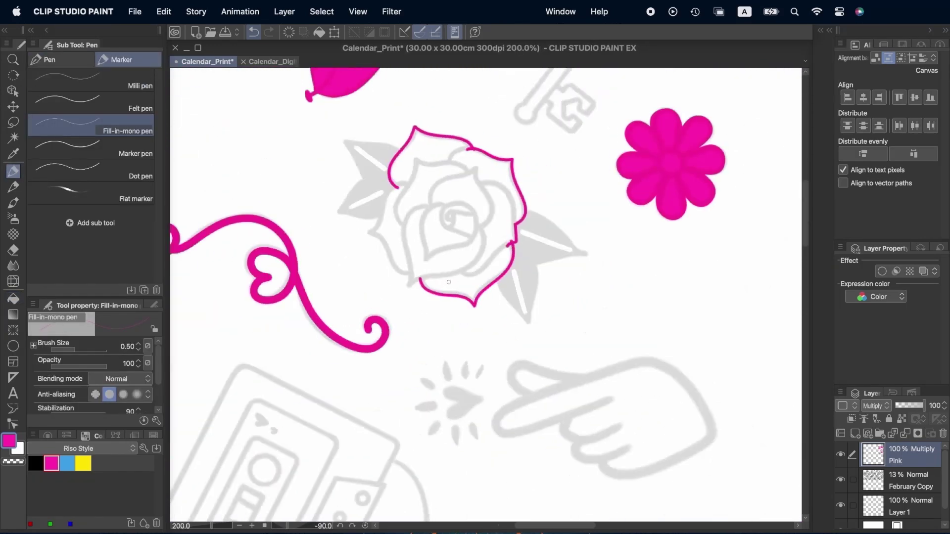
pyautogui.scroll(4, 485, 267)
pyautogui.moveTo(464, 201)
pyautogui.mouseDown()
pyautogui.moveTo(450, 199)
pyautogui.moveTo(420, 305)
pyautogui.mouseUp()
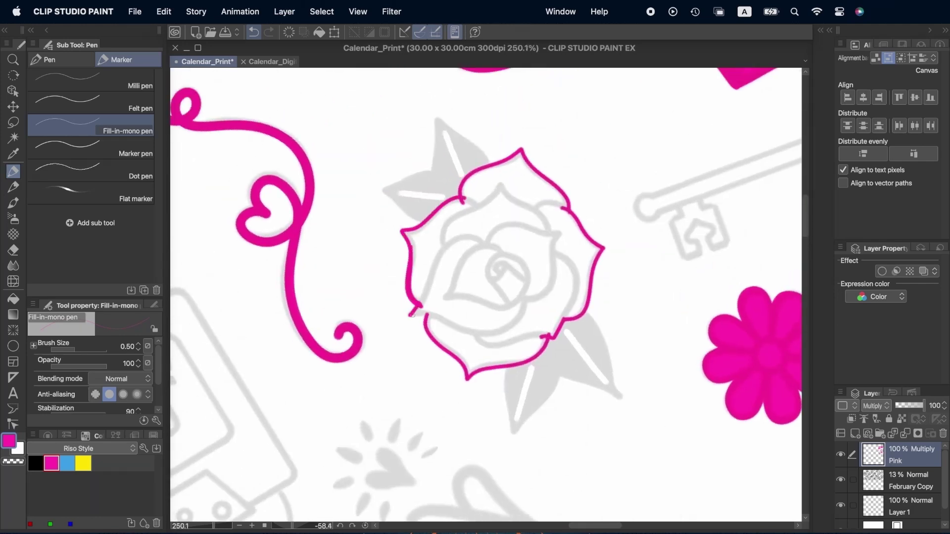
# - Fill the outlined rose bloom with pink and show the whole canvas
pyautogui.press('g')
pyautogui.click(445, 277)
pyautogui.hotkey('ctrl', '0')
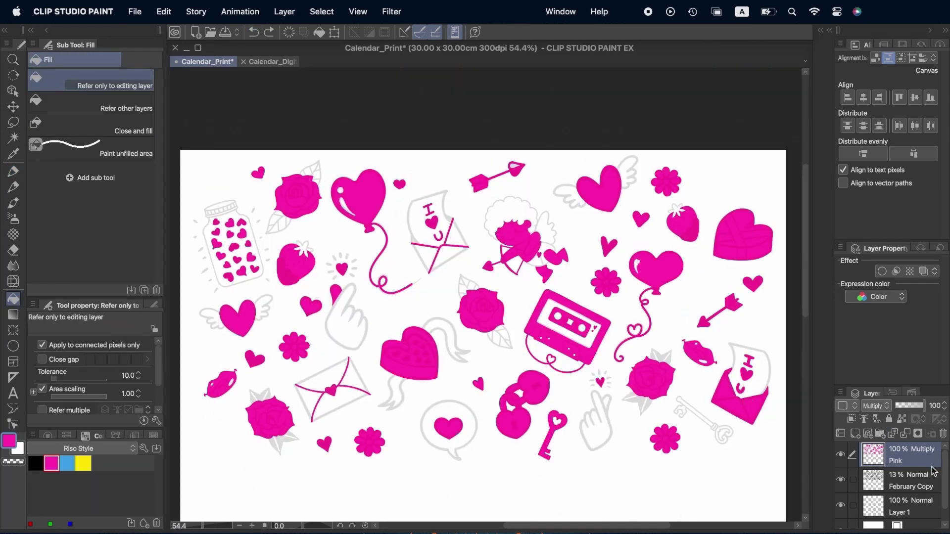
# - Duplicate the finished Pink layer as Yellow and convert the copy's artwork to the palette's yellow
pyautogui.moveTo(877, 453); pyautogui.dragTo(855, 433)
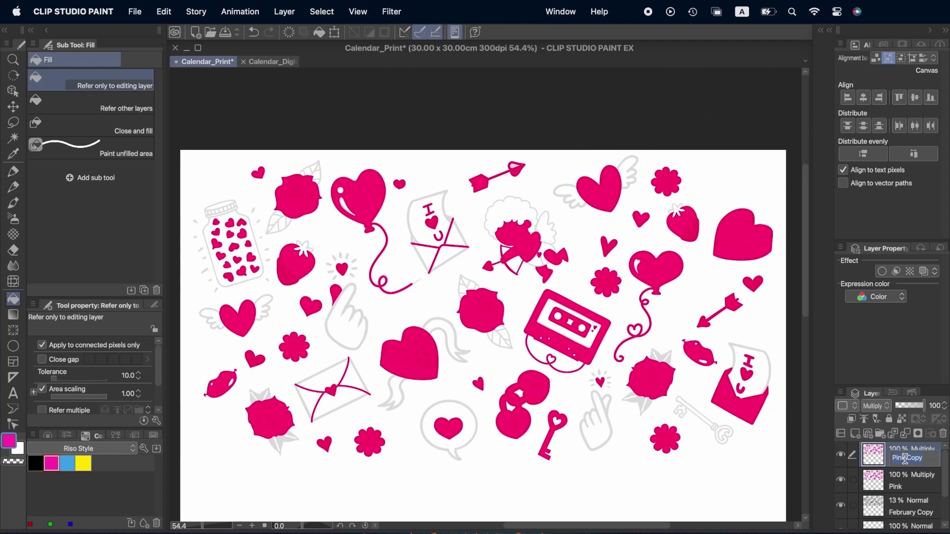
pyautogui.click(84, 463)
pyautogui.click(164, 10)
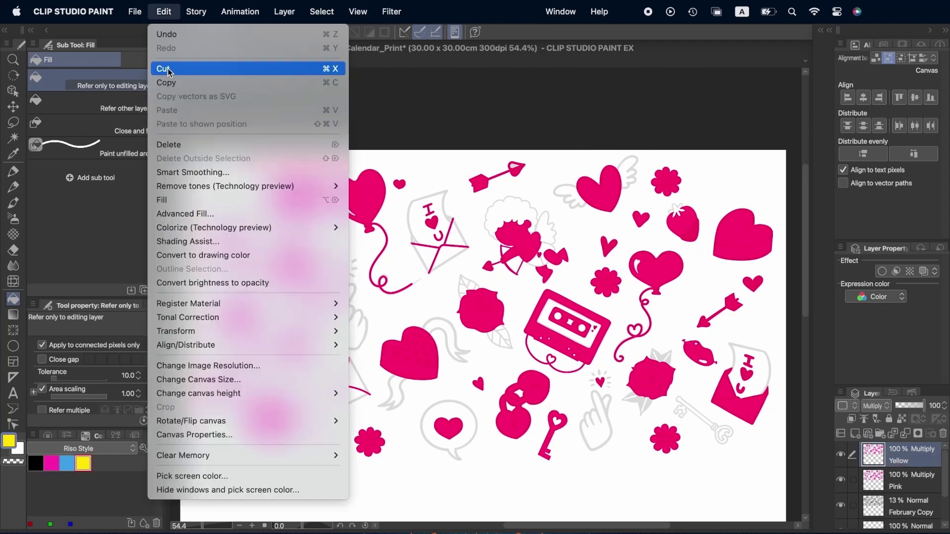
pyautogui.click(213, 253)
# - Reduce the Yellow layer's opacity to 70%
pyautogui.scroll(3, 715, 233)
pyautogui.scroll(8, 715, 234)
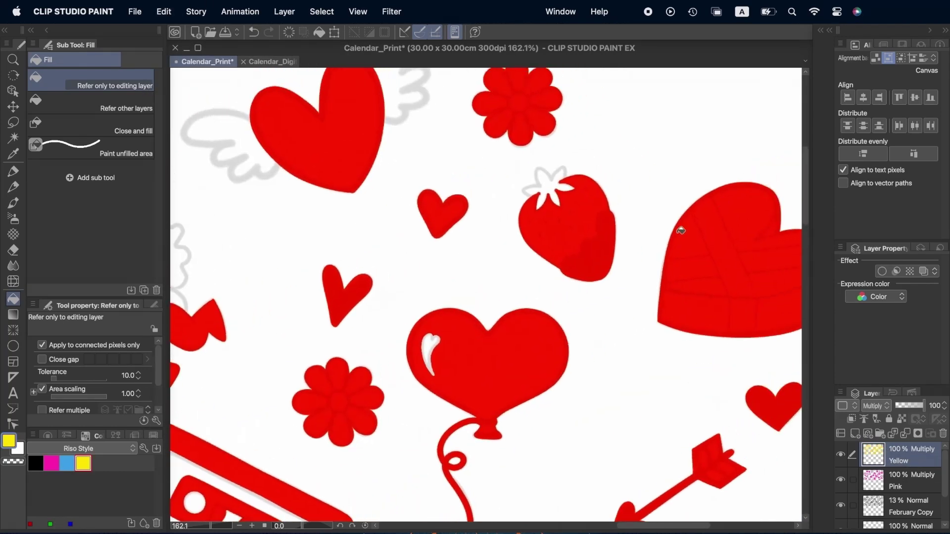
pyautogui.press('e')
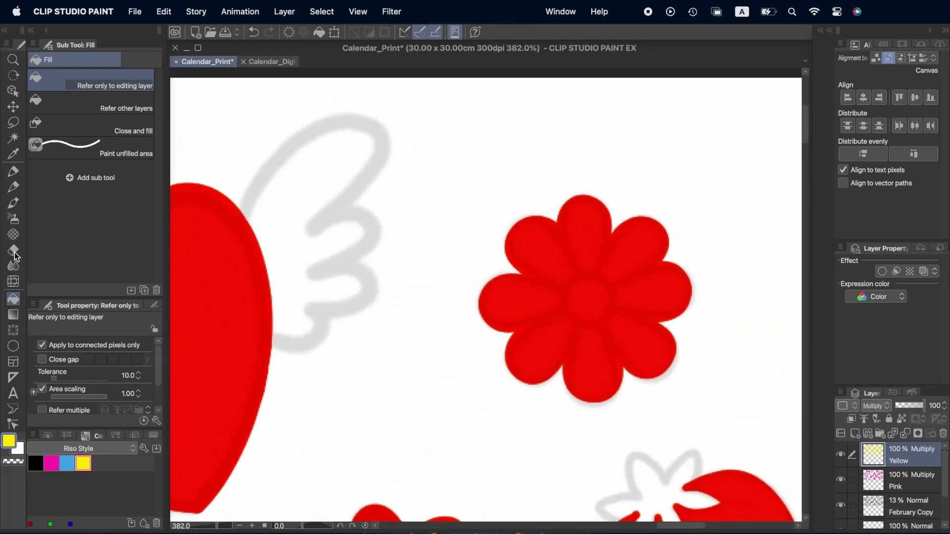
pyautogui.hotkey('ctrl', 'z')
pyautogui.moveTo(928, 411); pyautogui.dragTo(916, 410)
# - Outline the strawberry's leafy cap in yellow on the Yellow layer and fill it
pyautogui.press('p')
pyautogui.scroll(-5, 460, 328)
pyautogui.hscroll(5, 460, 327)
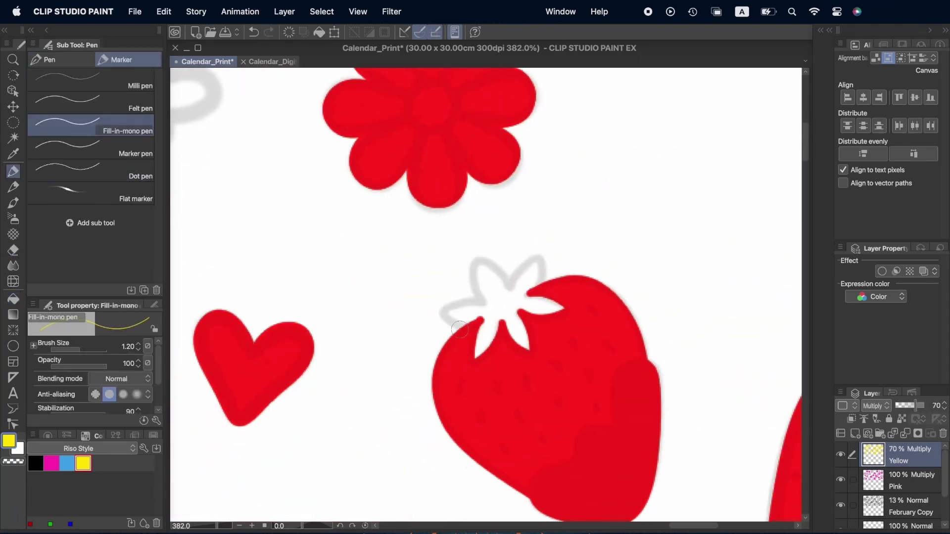
pyautogui.moveTo(472, 274)
pyautogui.mouseDown()
pyautogui.moveTo(502, 273)
pyautogui.moveTo(450, 307)
pyautogui.moveTo(476, 324)
pyautogui.mouseUp()
pyautogui.press('g')
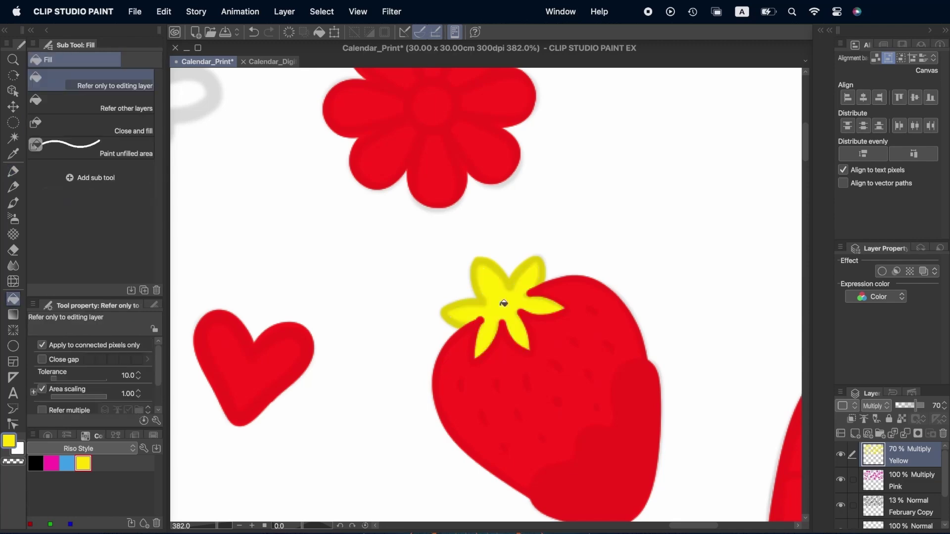
pyautogui.click(501, 307)
# - Undo the last change, then select a doodle area on the Yellow layer and delete its yellow
pyautogui.scroll(-5, 486, 295)
pyautogui.hscroll(-8, 486, 294)
pyautogui.press('m')
pyautogui.press('super+z')
pyautogui.moveTo(574, 94); pyautogui.dragTo(579, 93)
pyautogui.press('Delete')
# - Lasso the petals around the center of the flower beside the heart balloon and delete their yellow
pyautogui.scroll(-5, 486, 294)
pyautogui.scroll(5, 485, 294)
pyautogui.scroll(1, 486, 295)
pyautogui.moveTo(496, 227)
pyautogui.mouseDown()
pyautogui.moveTo(441, 331)
pyautogui.moveTo(490, 198)
pyautogui.mouseUp()
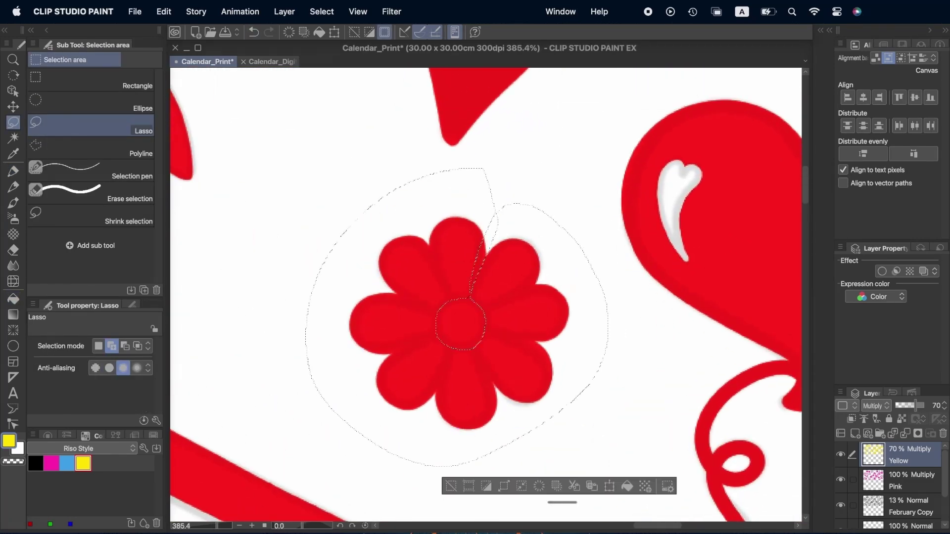
pyautogui.press('Delete')
pyautogui.press('super+d')
pyautogui.press('e')
# - Outline the cupid's curly hair in yellow on the Yellow layer and fill it
pyautogui.scroll(-3, 486, 294)
pyautogui.hscroll(-5, 486, 295)
pyautogui.press('p')
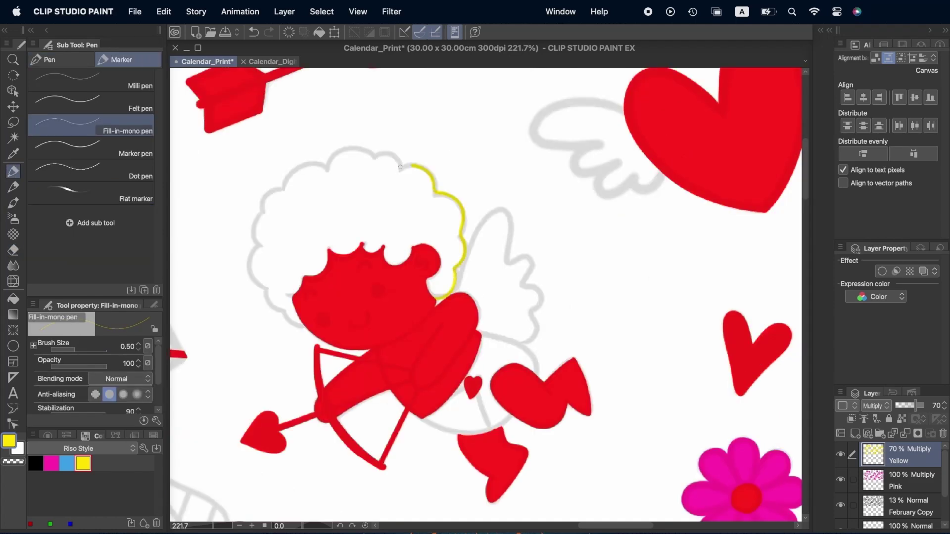
pyautogui.moveTo(256, 248); pyautogui.dragTo(297, 327)
pyautogui.press('g')
pyautogui.click(346, 208)
# - Lasso a doodle area left of the cupid on the Yellow layer and delete its yellow
pyautogui.hscroll(-5, 486, 295)
pyautogui.press('m')
pyautogui.moveTo(439, 202)
pyautogui.mouseDown()
pyautogui.moveTo(381, 259)
pyautogui.moveTo(445, 189)
pyautogui.mouseUp()
pyautogui.press('Delete')
pyautogui.press('super+d')
# - Outline the leaves of the rose beside the cassette in yellow and fill them
pyautogui.press('p')
pyautogui.scroll(-5, 485, 294)
pyautogui.moveTo(320, 153)
pyautogui.mouseDown()
pyautogui.moveTo(322, 248)
pyautogui.moveTo(395, 209)
pyautogui.mouseUp()
pyautogui.moveTo(425, 384); pyautogui.dragTo(523, 447)
pyautogui.moveTo(482, 354); pyautogui.dragTo(528, 447)
pyautogui.press('g')
pyautogui.click(470, 401)
# - Lasso the cassette and its cord, leaving out the small corner heart, and delete their yellow
pyautogui.hscroll(6, 486, 295)
pyautogui.scroll(-2, 486, 295)
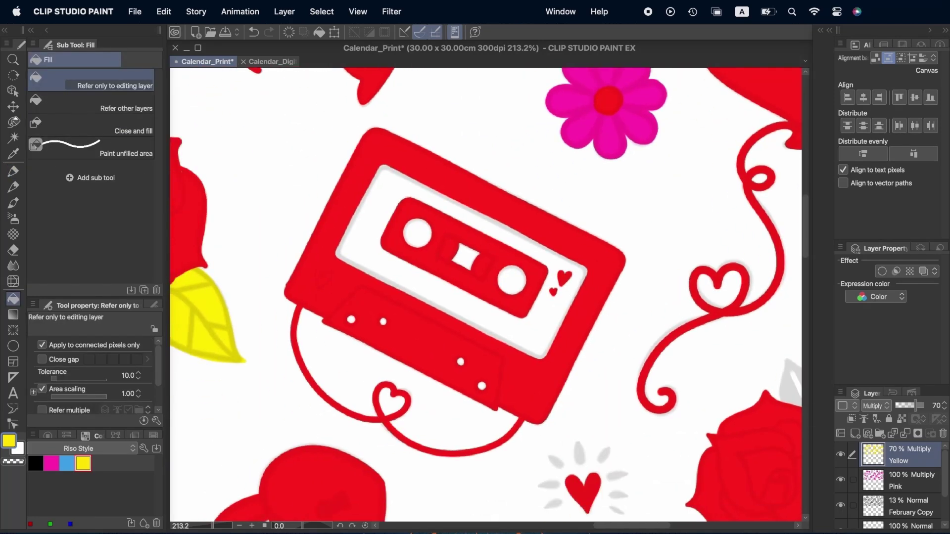
pyautogui.press('m')
pyautogui.moveTo(323, 274)
pyautogui.mouseDown()
pyautogui.moveTo(650, 255)
pyautogui.moveTo(327, 267)
pyautogui.mouseUp()
pyautogui.press('Delete')
pyautogui.hotkey('ctrl', 'd')
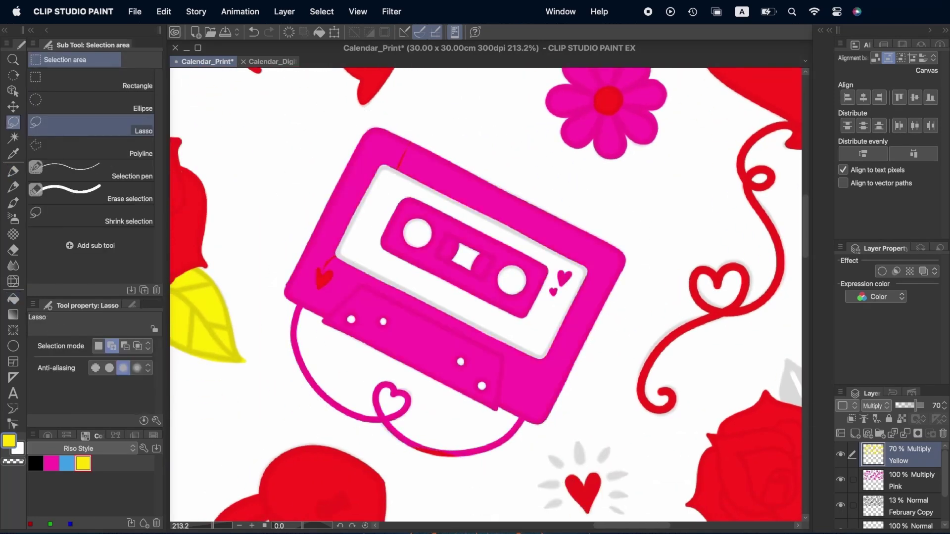
pyautogui.press('e')
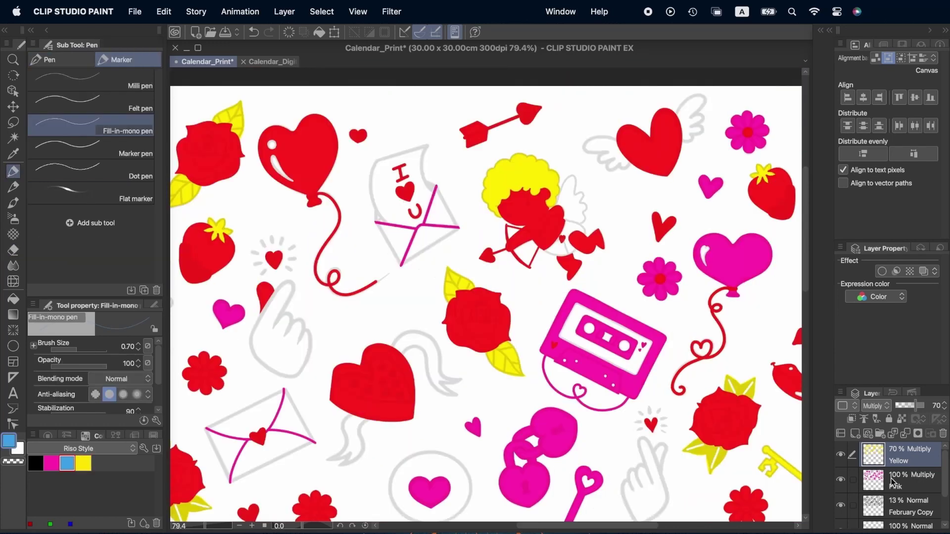
# - Turn a copy of the Pink layer above Yellow into a 61% Multiply layer named Blue, converted to the blue drawing color
pyautogui.moveTo(891, 479)
pyautogui.mouseDown()
pyautogui.moveTo(855, 433)
pyautogui.moveTo(876, 470)
pyautogui.mouseUp()
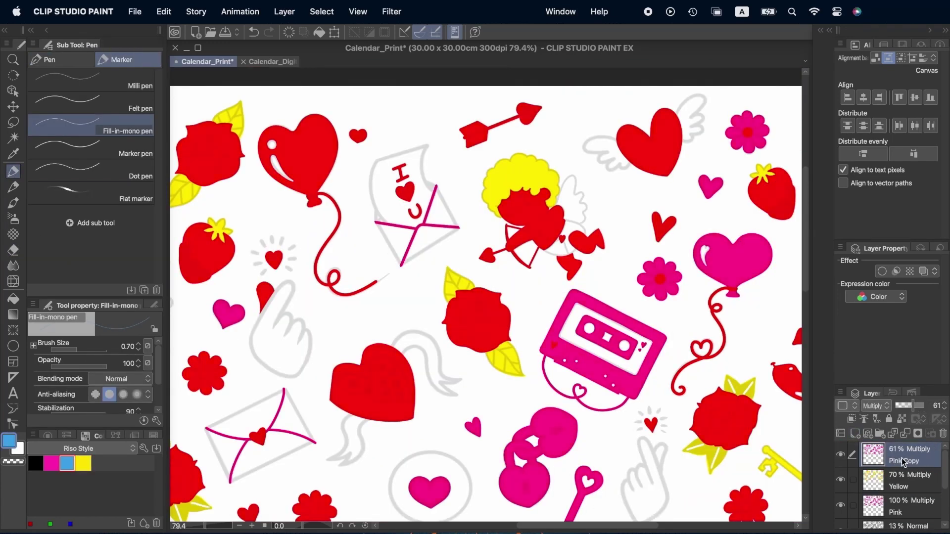
pyautogui.click(164, 11)
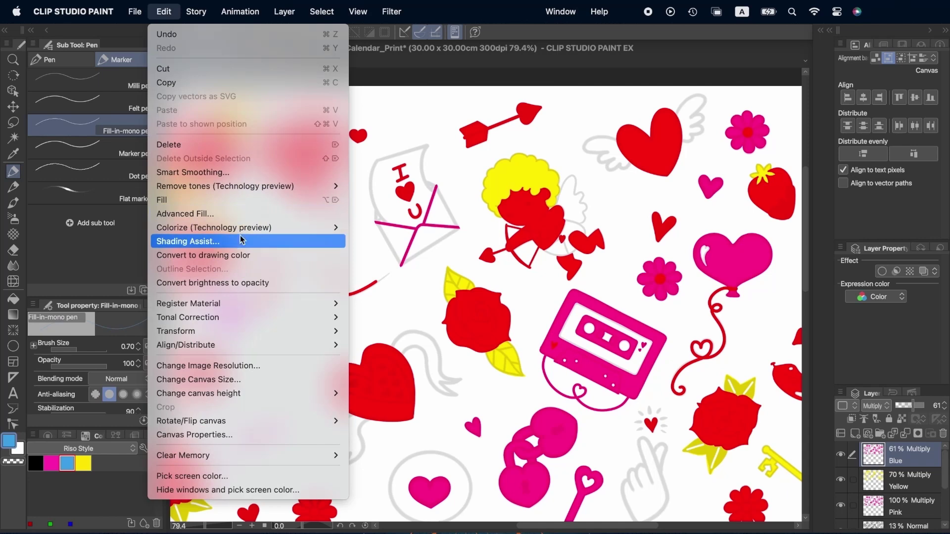
pyautogui.click(240, 252)
# - Lasso the cassette's label area on the Blue layer, leaving out the reel holes, and fill it with blue
pyautogui.scroll(5, 618, 350)
pyautogui.hscroll(3, 486, 295)
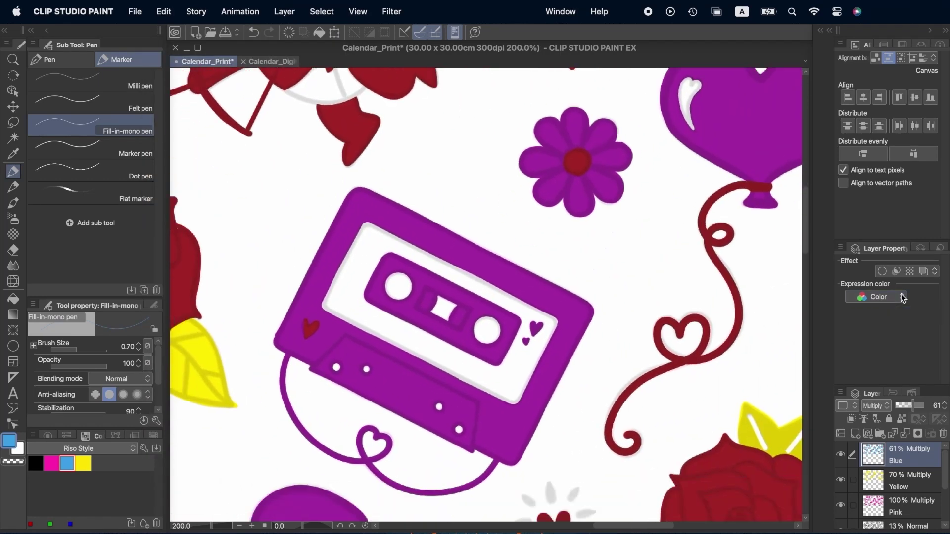
pyautogui.press('m')
pyautogui.moveTo(370, 342); pyautogui.dragTo(371, 350)
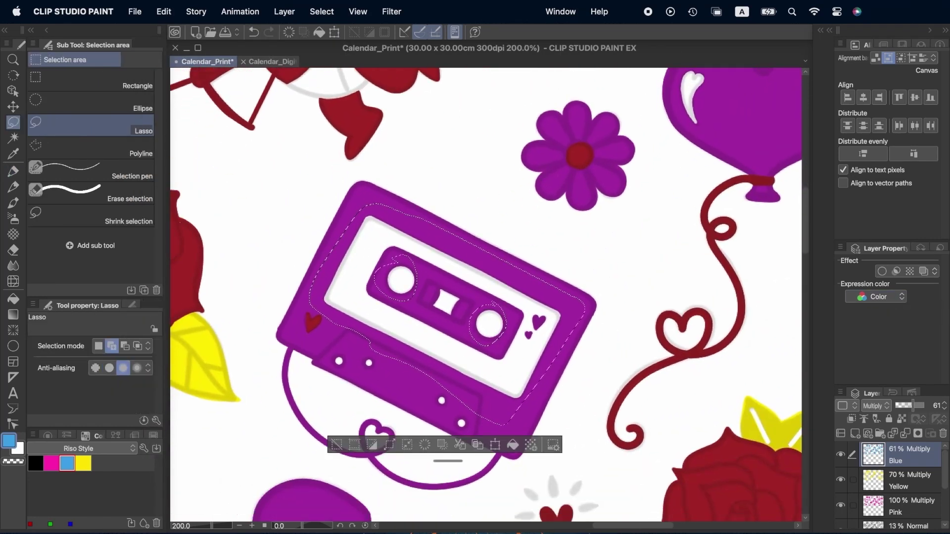
pyautogui.hotkey('alt', 'BackSpace')
pyautogui.press('super+d')
# - Erase the blue from the cassette's hanging cord, small corner heart and inner details
pyautogui.scroll(-3, 486, 295)
pyautogui.press('e')
pyautogui.moveTo(364, 225)
pyautogui.mouseDown()
pyautogui.moveTo(378, 292)
pyautogui.moveTo(447, 294)
pyautogui.mouseUp()
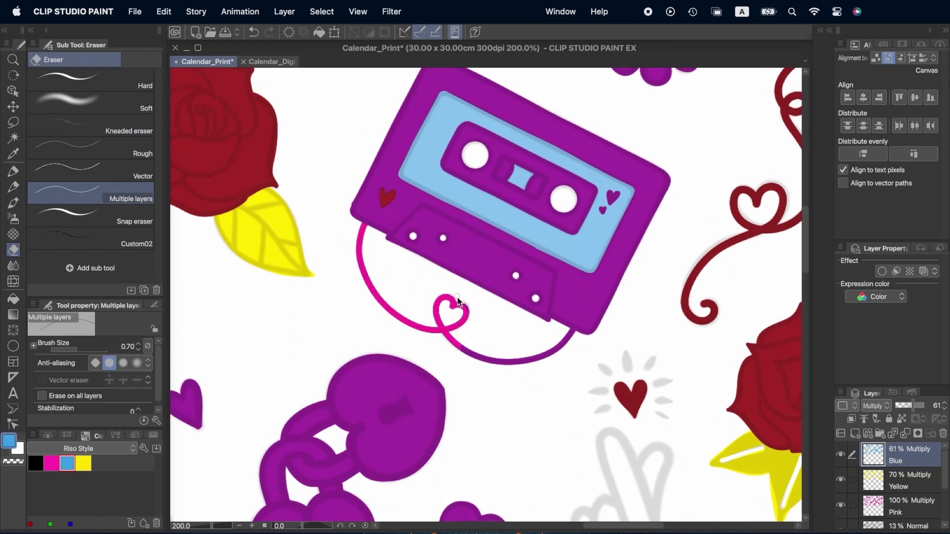
pyautogui.moveTo(535, 357); pyautogui.dragTo(461, 348)
pyautogui.press('super+a')
pyautogui.press('super+d')
pyautogui.moveTo(384, 194); pyautogui.dragTo(388, 202)
pyautogui.scroll(3, 589, 183)
pyautogui.moveTo(486, 190); pyautogui.dragTo(459, 159)
# - Fill the notch shadow of the heart-shaped box with blue and outline the eight small hearts on its top
pyautogui.scroll(5, 459, 158)
pyautogui.hscroll(2, 459, 157)
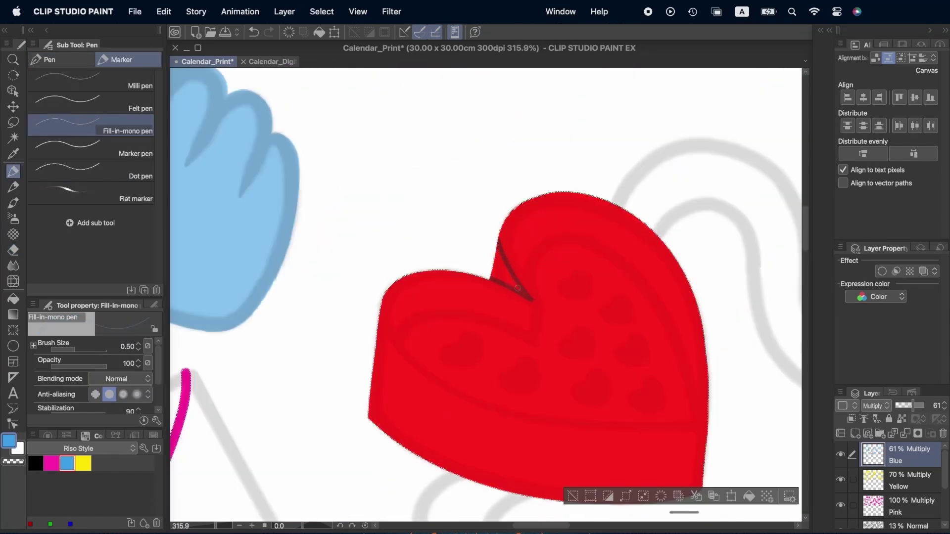
pyautogui.press('g')
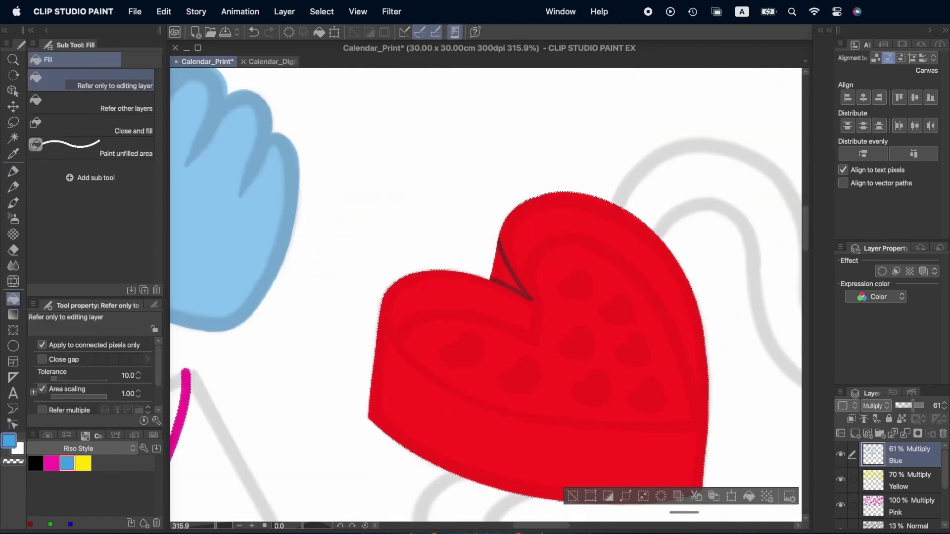
pyautogui.press('p')
pyautogui.moveTo(576, 282); pyautogui.dragTo(589, 295)
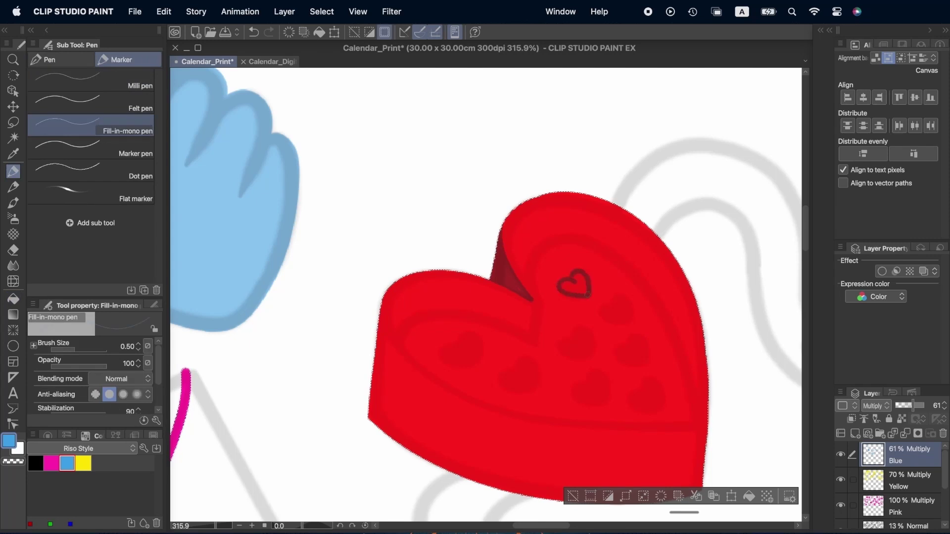
pyautogui.moveTo(588, 382); pyautogui.dragTo(586, 390)
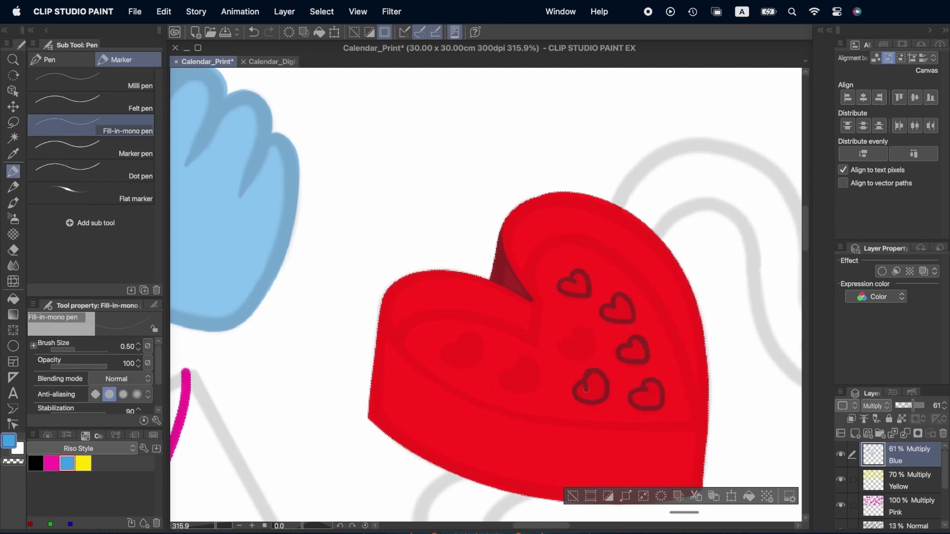
pyautogui.moveTo(501, 376); pyautogui.dragTo(519, 380)
pyautogui.moveTo(457, 342); pyautogui.dragTo(479, 339)
# - Fill the eight outlined hearts on the box with blue and lower the Blue layer's opacity
pyautogui.press('g')
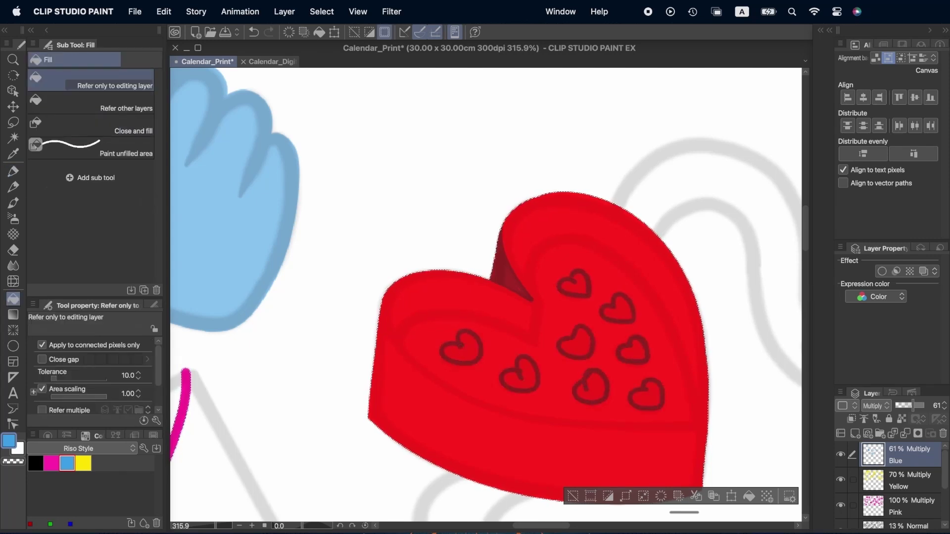
pyautogui.click(574, 284)
pyautogui.click(618, 307)
pyautogui.click(633, 350)
pyautogui.click(646, 394)
pyautogui.click(577, 342)
pyautogui.click(592, 386)
pyautogui.click(519, 375)
pyautogui.click(461, 351)
pyautogui.moveTo(913, 401); pyautogui.dragTo(905, 399)
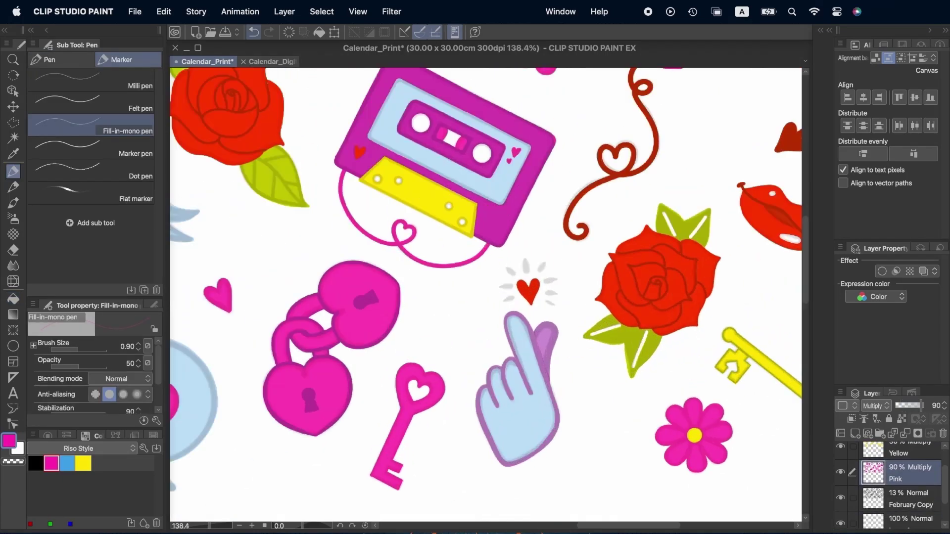
# - Draw yellow rays around the small heart above the finger-heart hand on the Yellow layer
pyautogui.scroll(3, 540, 230)
pyautogui.moveTo(455, 237); pyautogui.dragTo(467, 224)
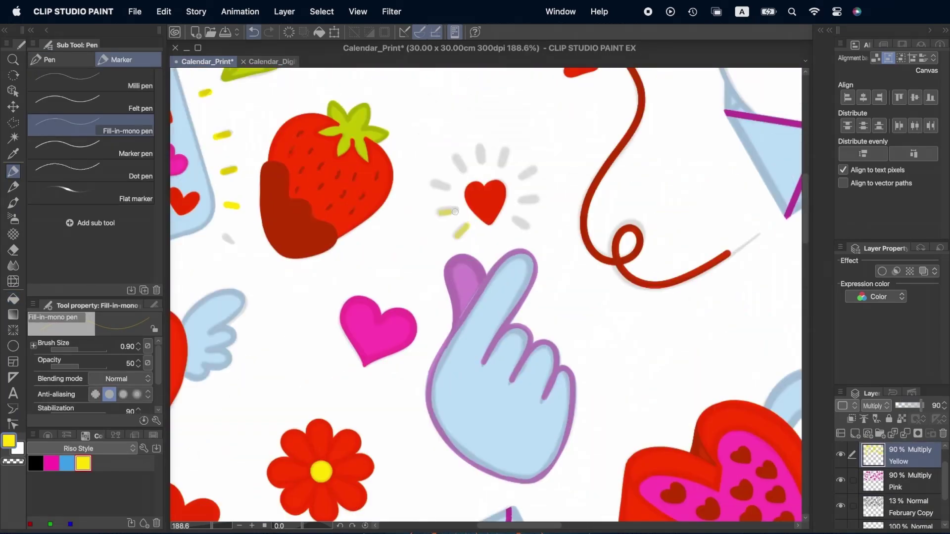
pyautogui.scroll(-6, 505, 160)
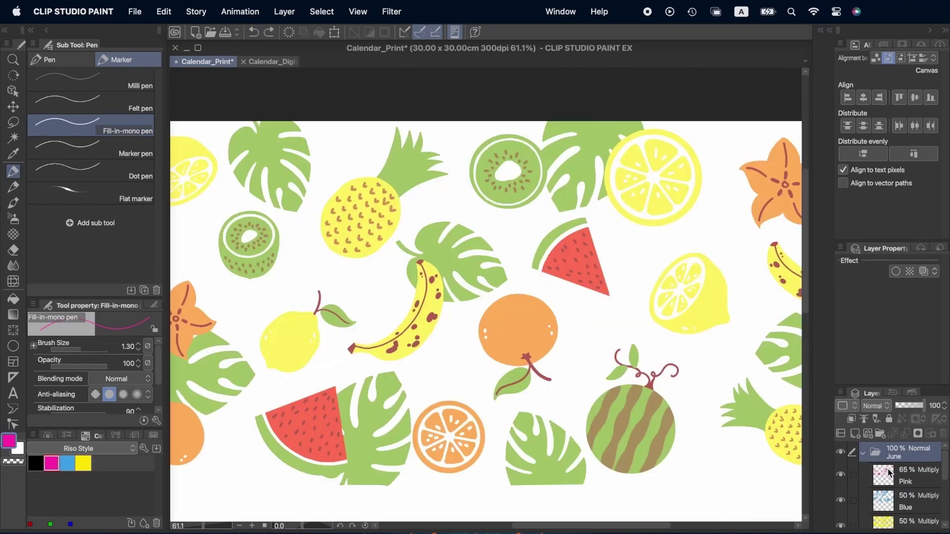
# - Nudge the June folder's Pink layer up three increments to offset it from the other colors
pyautogui.click(889, 473)
pyautogui.click(335, 33)
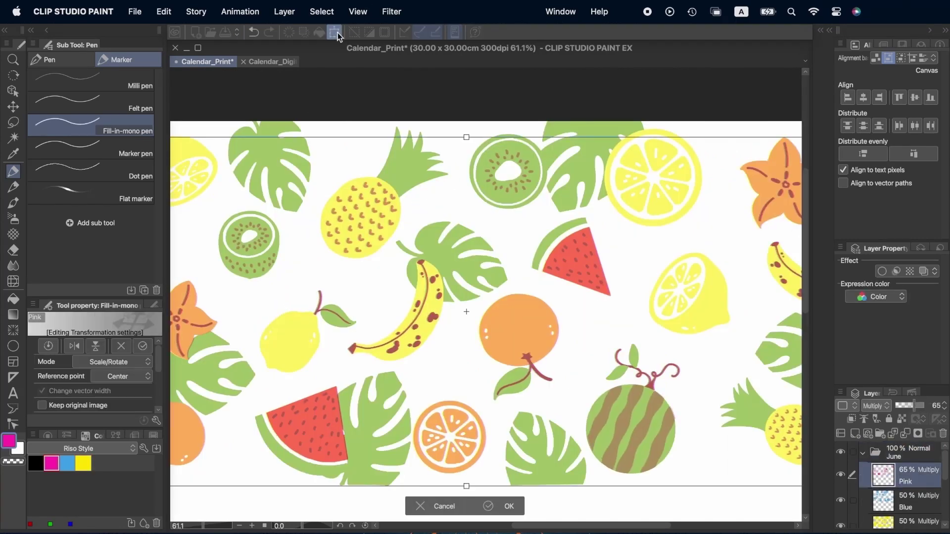
pyautogui.press('Up')
pyautogui.press('Up')
pyautogui.press('Up')
pyautogui.press('Return')
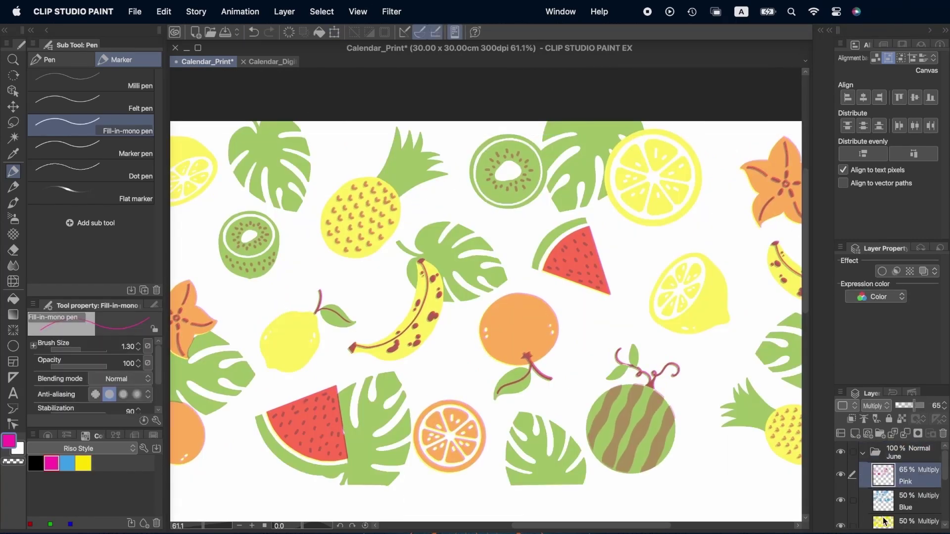
# - Nudge the June folder's yellow layer down three increments to offset it from the other colors
pyautogui.click(889, 520)
pyautogui.click(331, 33)
pyautogui.press('Down')
pyautogui.press('Down')
pyautogui.press('Down')
pyautogui.press('Return')
pyautogui.scroll(3, 465, 338)
pyautogui.scroll(3, 465, 338)
pyautogui.scroll(-2, 465, 338)
pyautogui.scroll(-3, 459, 369)
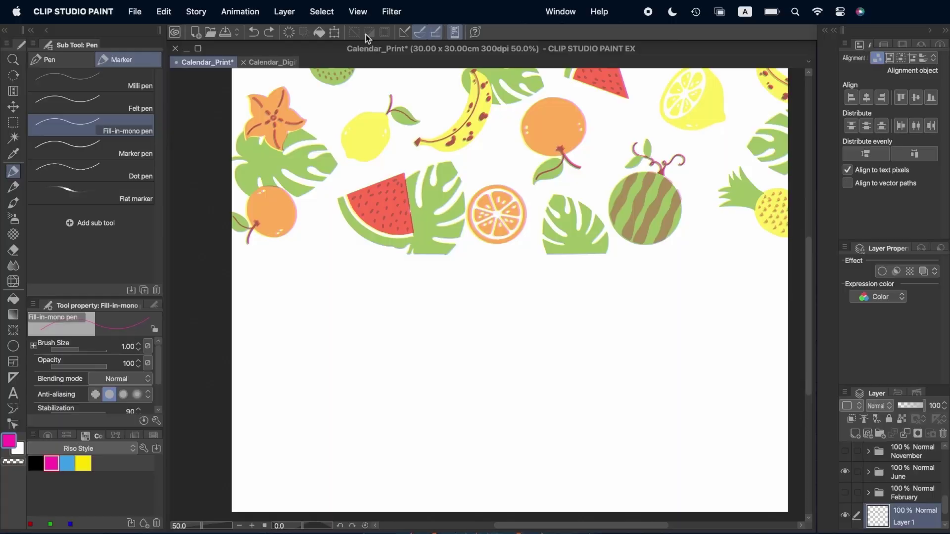
# - Show the canvas grid and turn on Snap to Grid
pyautogui.click(357, 10)
pyautogui.click(356, 268)
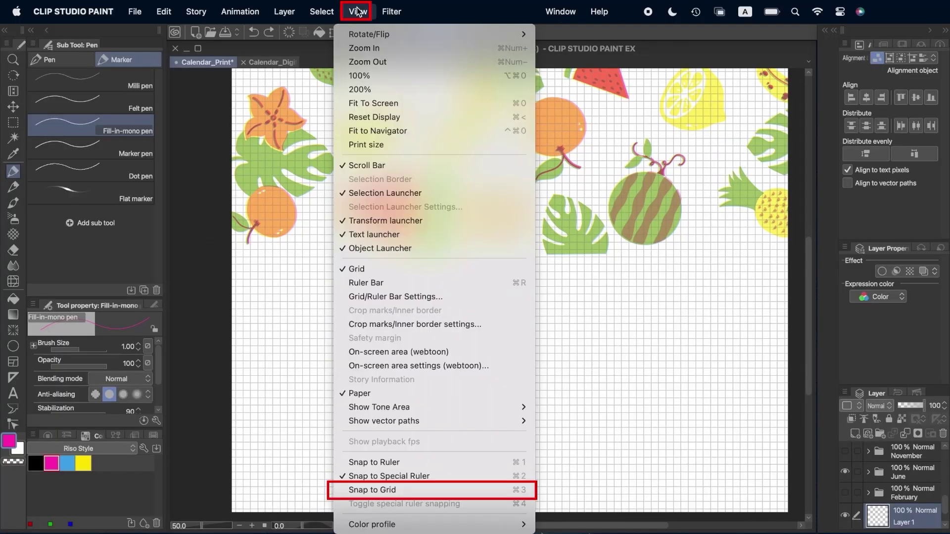
pyautogui.click(401, 490)
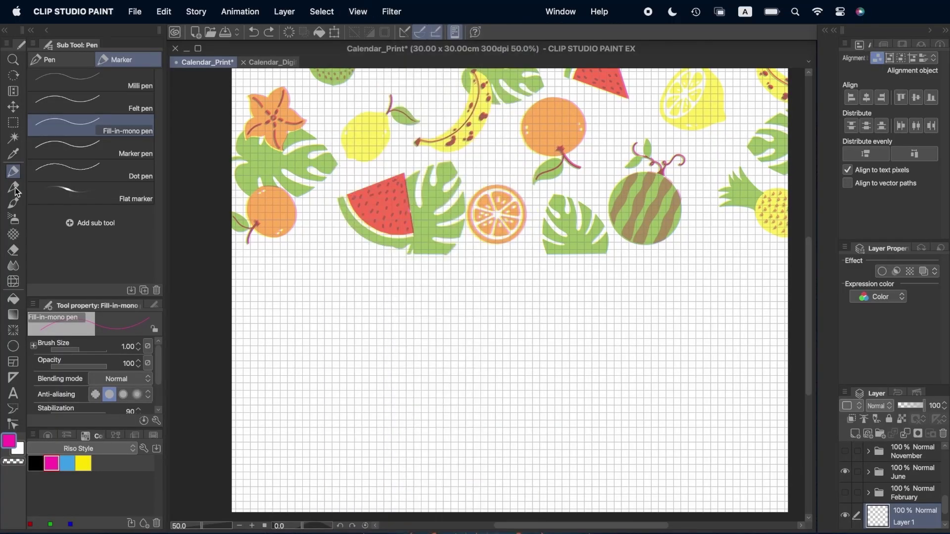
# - Draw eight horizontal pink lines across the blank area below the June fruit illustration on Layer 1
pyautogui.press('p')
pyautogui.moveTo(264, 495); pyautogui.dragTo(756, 494)
pyautogui.moveTo(265, 464); pyautogui.dragTo(756, 464)
pyautogui.moveTo(265, 434); pyautogui.dragTo(771, 435)
pyautogui.moveTo(265, 406); pyautogui.dragTo(778, 406)
pyautogui.moveTo(261, 376); pyautogui.dragTo(773, 376)
pyautogui.moveTo(263, 346); pyautogui.dragTo(783, 346)
pyautogui.moveTo(258, 317); pyautogui.dragTo(782, 316)
pyautogui.moveTo(257, 300); pyautogui.dragTo(784, 300)
# - Trim the uneven ends of the horizontal lines on both sides so they align with the grid
pyautogui.press('m')
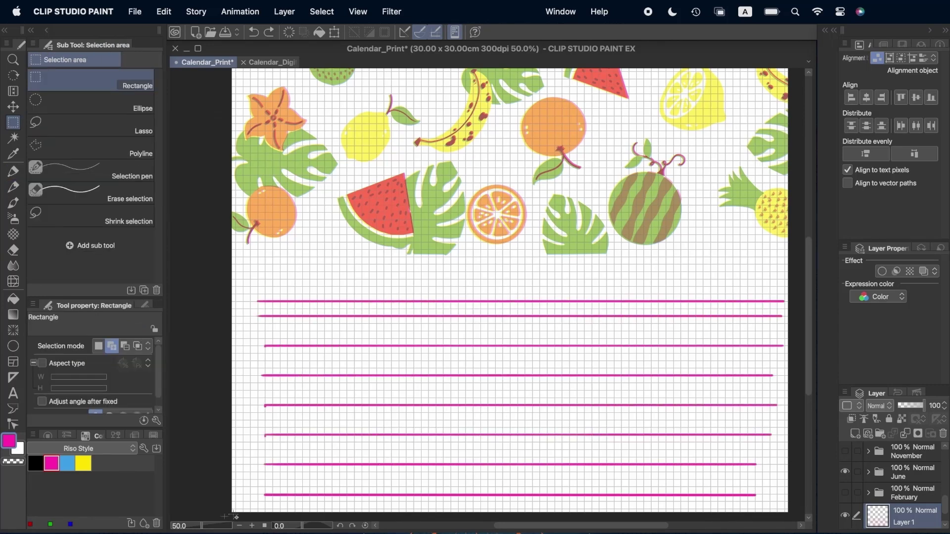
pyautogui.moveTo(270, 443); pyautogui.dragTo(265, 279)
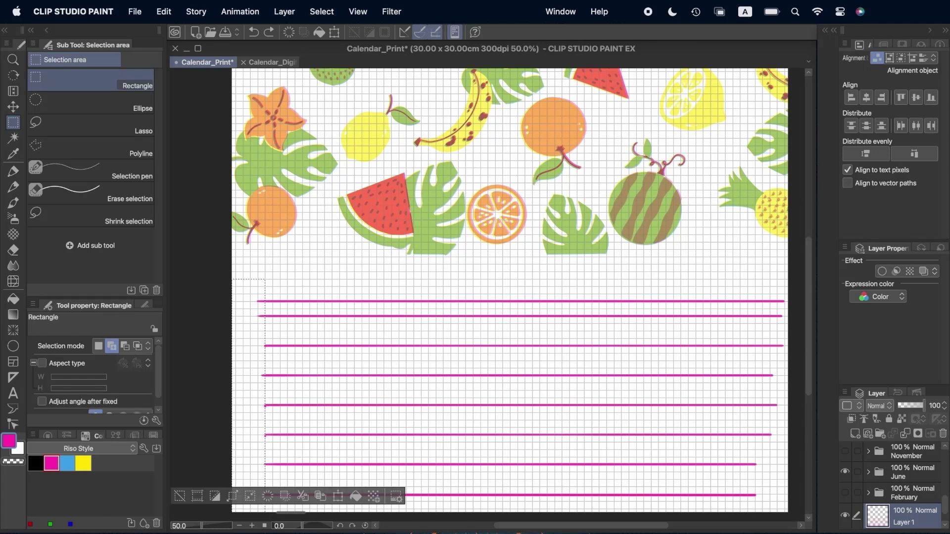
pyautogui.press('Delete')
pyautogui.press('super+d')
pyautogui.moveTo(791, 509)
pyautogui.mouseDown()
pyautogui.moveTo(751, 424)
pyautogui.moveTo(750, 290)
pyautogui.mouseUp()
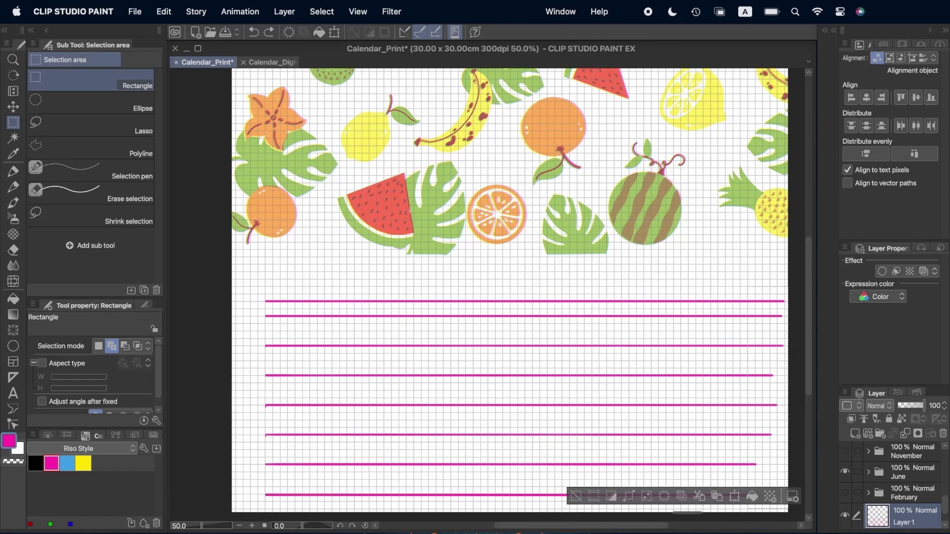
pyautogui.press('Delete')
pyautogui.press('p')
pyautogui.press('super+d')
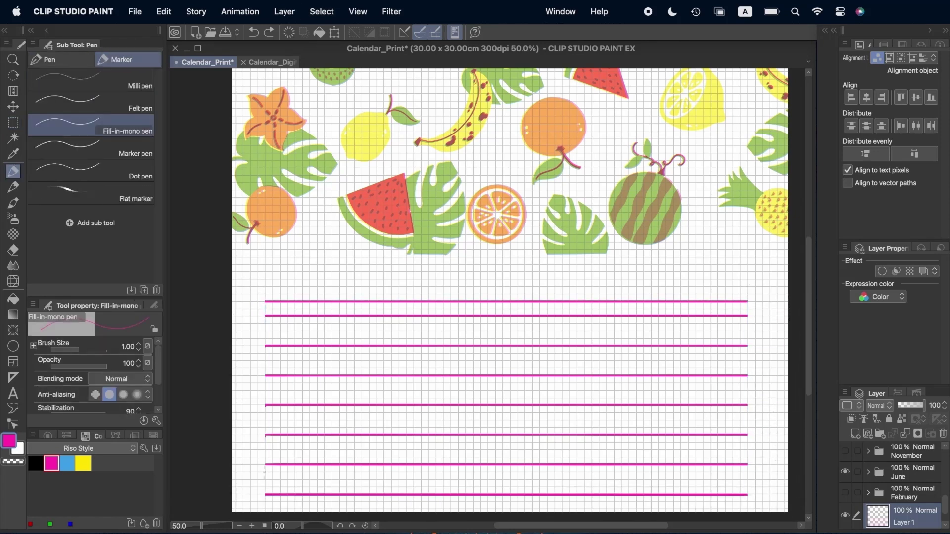
# - Close both sides of the calendar table and draw the vertical lines that divide it into seven columns
pyautogui.moveTo(265, 494); pyautogui.dragTo(265, 301)
pyautogui.moveTo(747, 301); pyautogui.dragTo(747, 495)
pyautogui.moveTo(332, 495); pyautogui.dragTo(332, 301)
pyautogui.moveTo(399, 495); pyautogui.dragTo(398, 301)
pyautogui.moveTo(465, 495); pyautogui.dragTo(466, 301)
pyautogui.moveTo(532, 495); pyautogui.dragTo(532, 301)
pyautogui.moveTo(599, 494); pyautogui.dragTo(599, 301)
pyautogui.moveTo(665, 494); pyautogui.dragTo(666, 302)
pyautogui.moveTo(741, 494); pyautogui.dragTo(741, 302)
# - Delete the strip beyond the table's inner right-hand vertical line and redraw its right edge
pyautogui.press('m')
pyautogui.moveTo(777, 509); pyautogui.dragTo(741, 280)
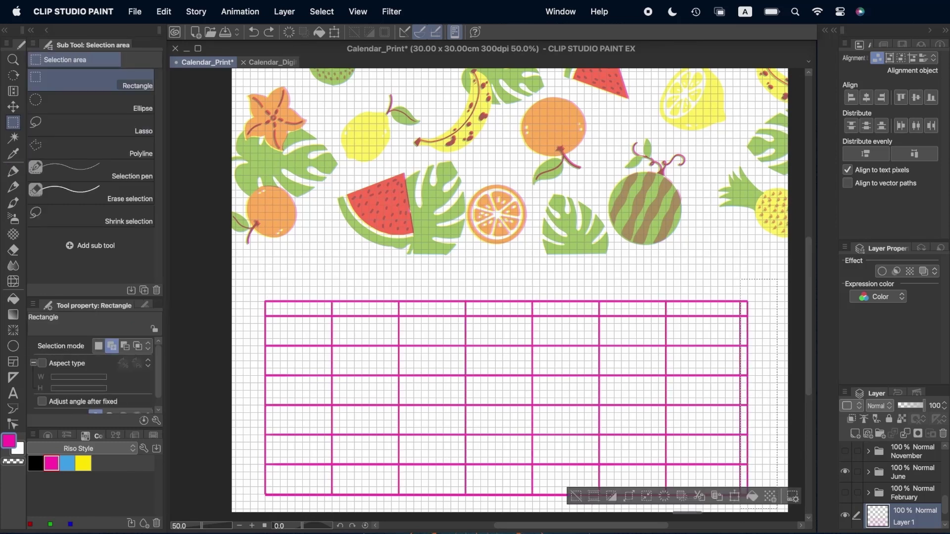
pyautogui.press('Delete')
pyautogui.press('super+d')
pyautogui.press('p')
pyautogui.scroll(1, 758, 303)
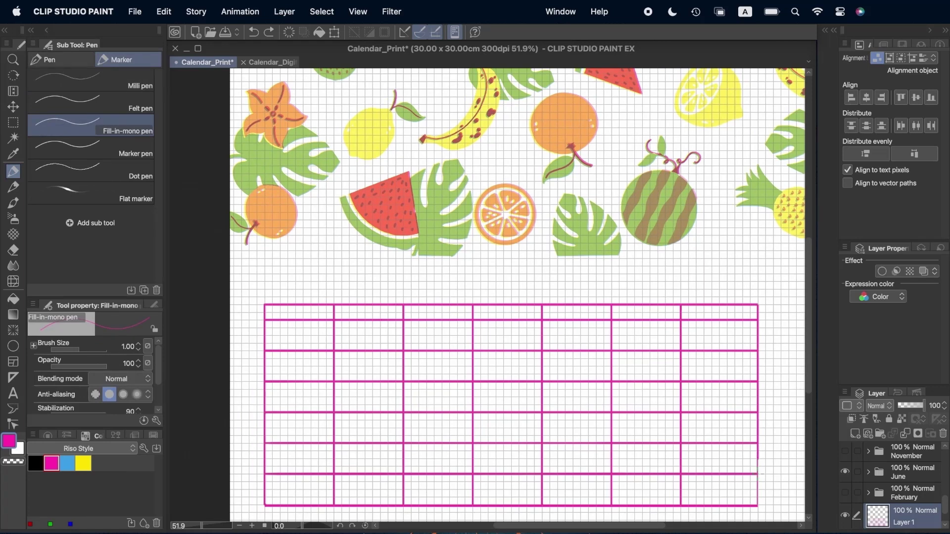
# - Stretch the calendar table slightly wider by moving its right edge outward
pyautogui.click(334, 32)
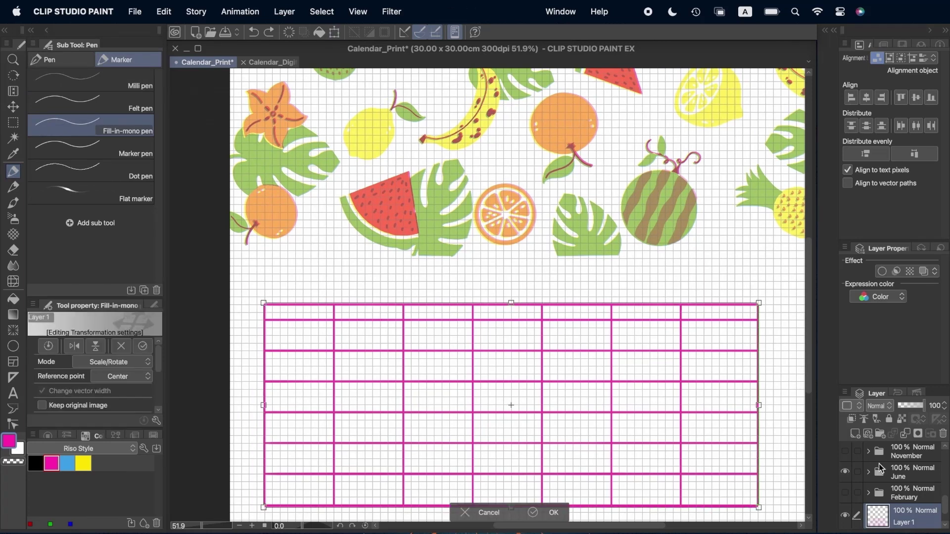
pyautogui.moveTo(765, 409); pyautogui.dragTo(766, 406)
pyautogui.press('Return')
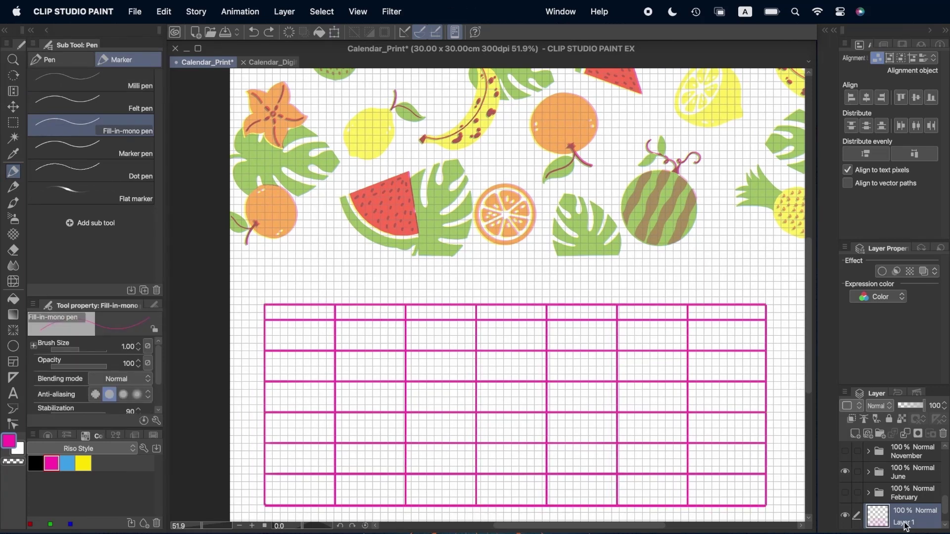
# - Create a layer folder named Numbers
pyautogui.click(880, 434)
pyautogui.doubleClick(901, 515)
pyautogui.press('Return')
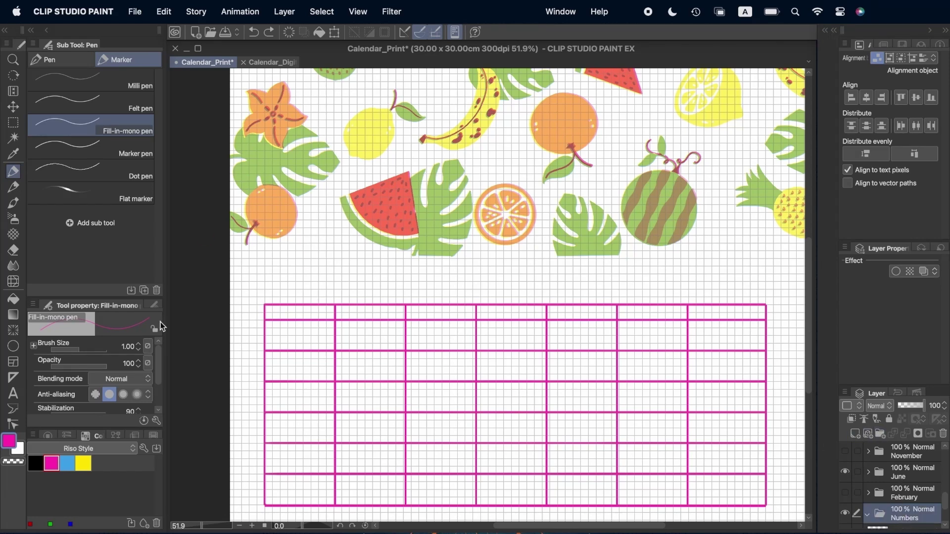
# - Add the date numbers 1 to 7 as separate texts across the first full row of calendar cells
pyautogui.click(13, 394)
pyautogui.click(269, 330)
pyautogui.write('1')
pyautogui.click(343, 334)
pyautogui.write('2')
pyautogui.click(411, 334)
pyautogui.click(409, 330)
pyautogui.write('3')
pyautogui.click(483, 331)
pyautogui.write('4')
pyautogui.click(554, 330)
pyautogui.write('5')
pyautogui.click(628, 330)
pyautogui.write('6')
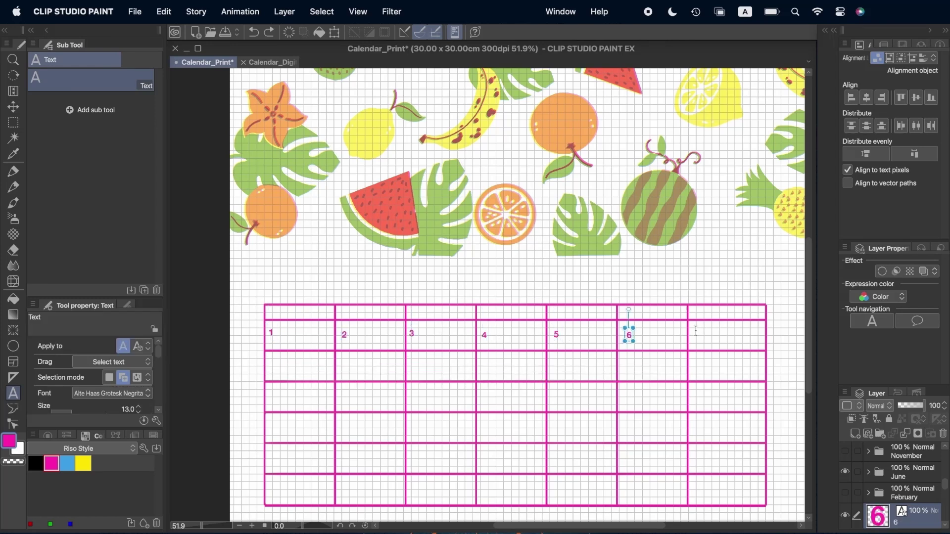
pyautogui.click(695, 331)
pyautogui.write('7')
# - Select the text layers 1 through 7 together and align them by their top edges
pyautogui.click(927, 514)
pyautogui.scroll(-6, 926, 505)
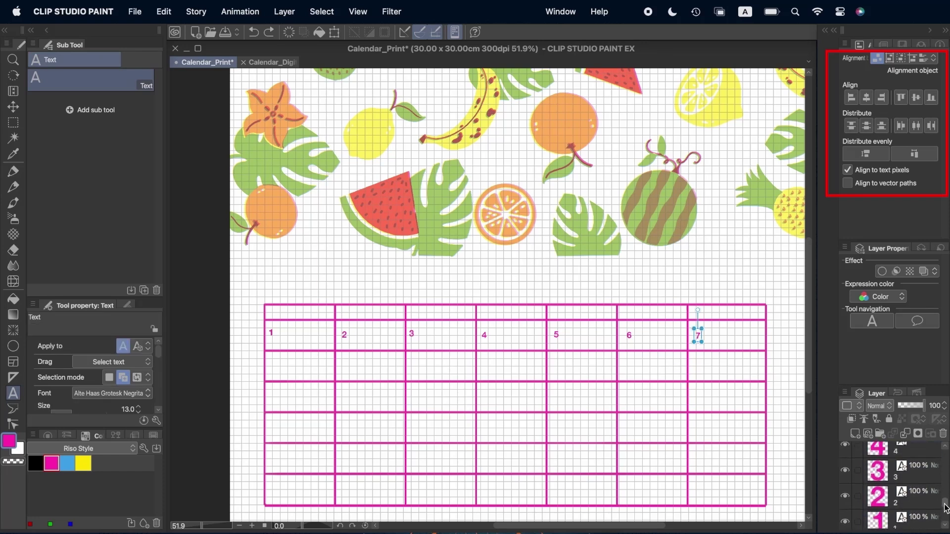
pyautogui.click(927, 515)
pyautogui.scroll(4, 929, 495)
pyautogui.keyDown('shift'); pyautogui.click(929, 487); pyautogui.keyUp('shift')
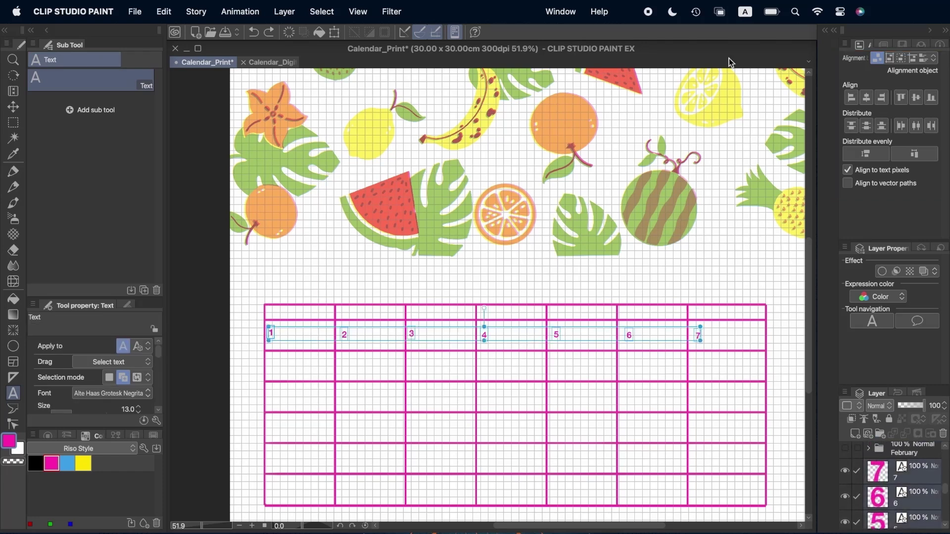
pyautogui.click(902, 99)
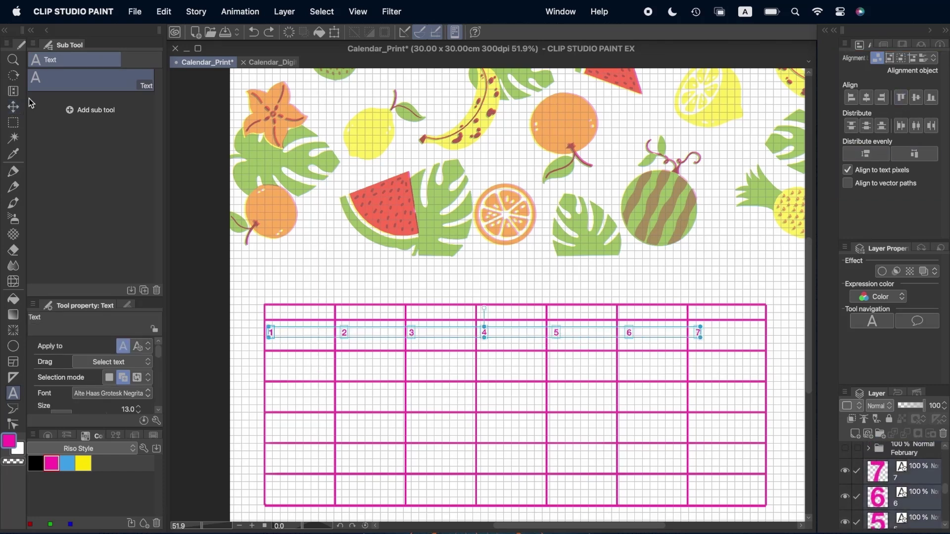
# - Duplicate the row of numbers 1 to 7 repeatedly and move the copies down to fill all six calendar date rows
pyautogui.click(13, 106)
pyautogui.scroll(-5, 913, 453)
pyautogui.hotkey('shift', 'Down')
pyautogui.hotkey('shift', 'Down')
pyautogui.hotkey('shift', 'Down')
pyautogui.hotkey('shift', 'Down')
pyautogui.hotkey('shift', 'Down')
pyautogui.hotkey('shift', 'Down')
pyautogui.hotkey('shift', 'Down')
pyautogui.hotkey('shift', 'Down')
pyautogui.hotkey('shift', 'Down')
pyautogui.hotkey('shift', 'Down')
pyautogui.hotkey('shift', 'Down')
pyautogui.hotkey('shift', 'Down')
pyautogui.moveTo(857, 434); pyautogui.dragTo(857, 435)
pyautogui.hotkey('shift', 'Down')
pyautogui.hotkey('shift', 'Down')
pyautogui.hotkey('shift', 'Down')
pyautogui.hotkey('shift', 'Down')
pyautogui.hotkey('shift', 'Down')
pyautogui.hotkey('shift', 'Down')
pyautogui.hotkey('shift', 'Down')
pyautogui.hotkey('shift', 'Down')
pyautogui.hotkey('shift', 'Down')
pyautogui.hotkey('shift', 'Down')
pyautogui.hotkey('shift', 'Down')
pyautogui.hotkey('shift', 'Down')
pyautogui.moveTo(883, 470); pyautogui.dragTo(856, 434)
pyautogui.hotkey('shift', 'Down')
pyautogui.hotkey('shift', 'Down')
pyautogui.hotkey('shift', 'Down')
pyautogui.hotkey('shift', 'Down')
pyautogui.hotkey('shift', 'Down')
pyautogui.hotkey('shift', 'Down')
pyautogui.hotkey('shift', 'Down')
pyautogui.hotkey('shift', 'Down')
pyautogui.hotkey('shift', 'Down')
pyautogui.hotkey('shift', 'Down')
pyautogui.hotkey('shift', 'Down')
pyautogui.hotkey('shift', 'Down')
pyautogui.moveTo(878, 506); pyautogui.dragTo(855, 434)
pyautogui.hotkey('shift', 'Down')
pyautogui.hotkey('shift', 'Down')
pyautogui.hotkey('shift', 'Down')
pyautogui.hotkey('shift', 'Down')
pyautogui.hotkey('shift', 'Down')
pyautogui.hotkey('shift', 'Down')
pyautogui.hotkey('shift', 'Down')
pyautogui.hotkey('shift', 'Down')
pyautogui.hotkey('shift', 'Down')
pyautogui.hotkey('shift', 'Down')
pyautogui.hotkey('shift', 'Down')
pyautogui.hotkey('shift', 'Down')
pyautogui.moveTo(889, 510); pyautogui.dragTo(856, 435)
pyautogui.scroll(-5, 907, 499)
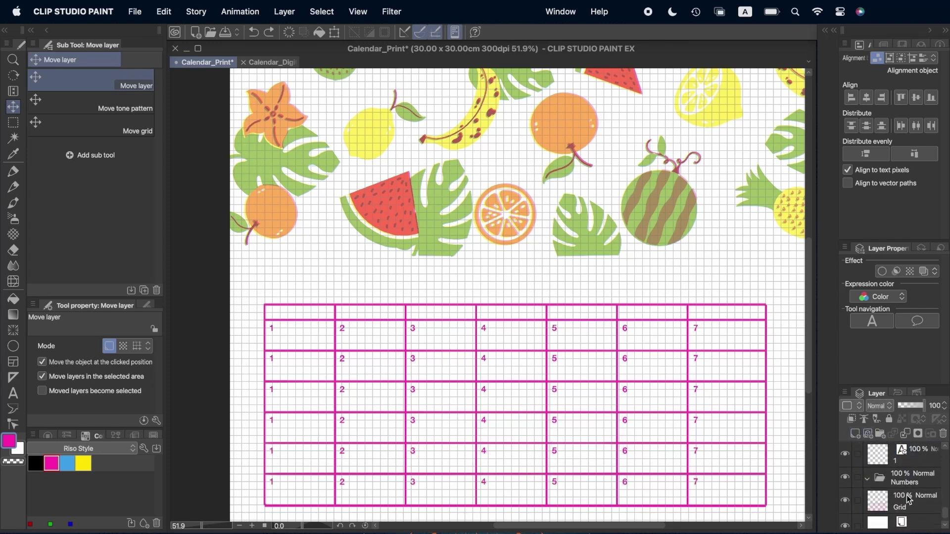
# - Combine all the number texts into a single text layer inside the Numbers folder and duplicate that layer
pyautogui.keyDown('shift'); pyautogui.click(879, 448); pyautogui.keyUp('shift')
pyautogui.moveTo(878, 449); pyautogui.dragTo(920, 470)
pyautogui.scroll(4, 921, 474)
pyautogui.scroll(1, 910, 485)
pyautogui.click(893, 495)
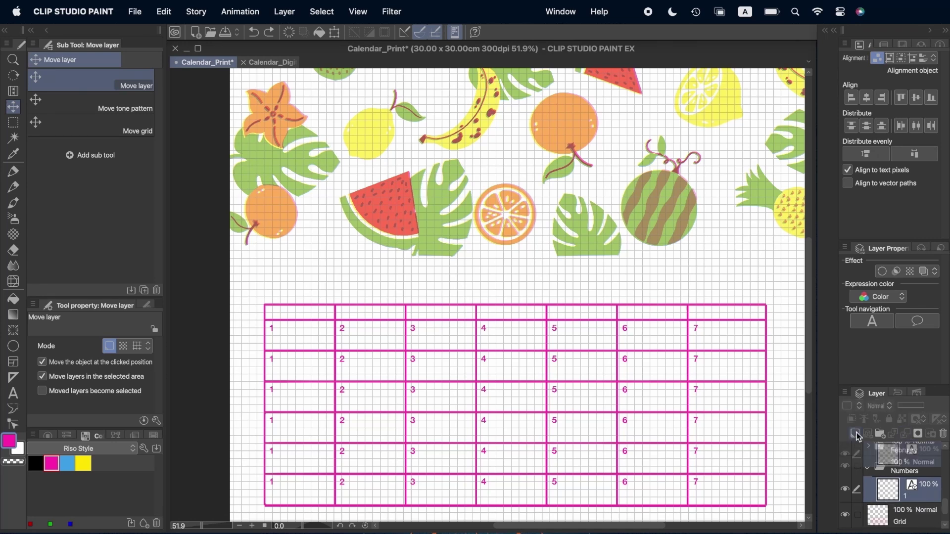
# - Rename the original number layer NumbersBase and hide it, and rename its copy June
pyautogui.scroll(-1, 910, 521)
pyautogui.scroll(-1, 910, 520)
pyautogui.doubleClick(906, 504)
pyautogui.write('NumbersBase')
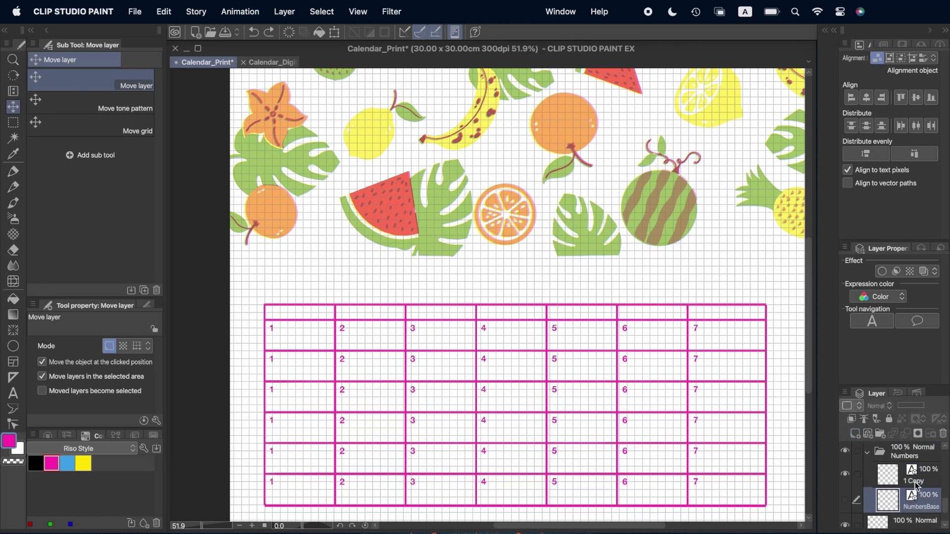
pyautogui.doubleClick(914, 481)
pyautogui.write('jun')
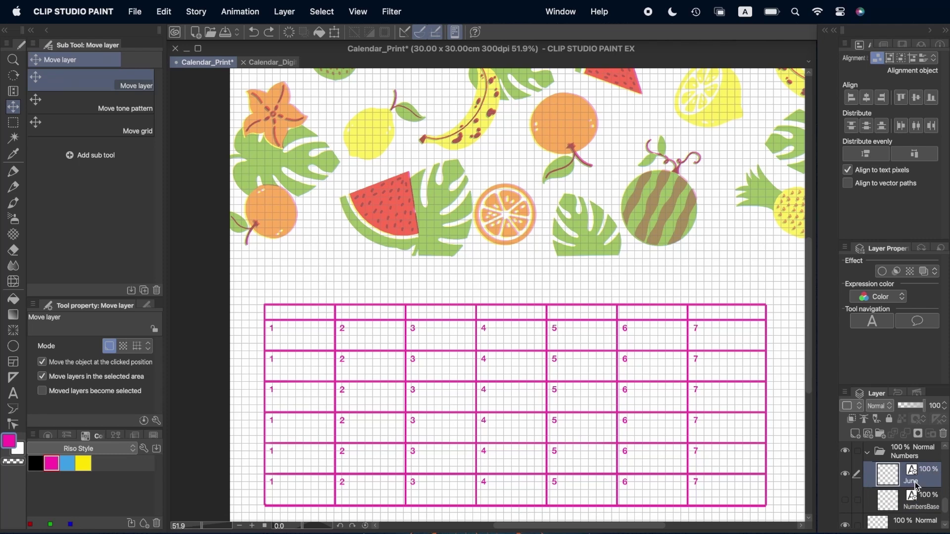
# - On the June layer, clear the first six numbers of the first date row and change the seventh to 1
pyautogui.write('t')
pyautogui.click(272, 328)
pyautogui.press('super+a')
pyautogui.press('BackSpace')
pyautogui.click(343, 328)
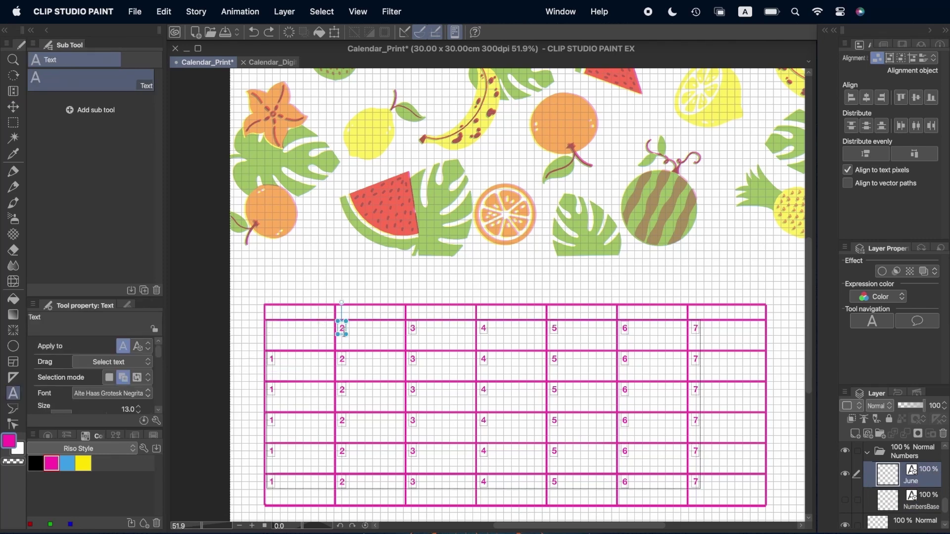
pyautogui.click(344, 328)
pyautogui.press('BackSpace')
pyautogui.click(415, 328)
pyautogui.press('BackSpace')
pyautogui.click(485, 329)
pyautogui.press('BackSpace')
pyautogui.click(555, 330)
pyautogui.press('BackSpace')
pyautogui.click(624, 328)
pyautogui.press('BackSpace')
pyautogui.click(694, 329)
pyautogui.press('BackSpace')
pyautogui.write('1')
# - Change the numbers in the second date row of the June layer to 2 through 8
pyautogui.click(271, 358)
pyautogui.write('2')
pyautogui.click(342, 359)
pyautogui.write('3')
pyautogui.click(413, 359)
pyautogui.write('4')
pyautogui.click(484, 359)
pyautogui.write('5')
pyautogui.click(554, 359)
pyautogui.write('6')
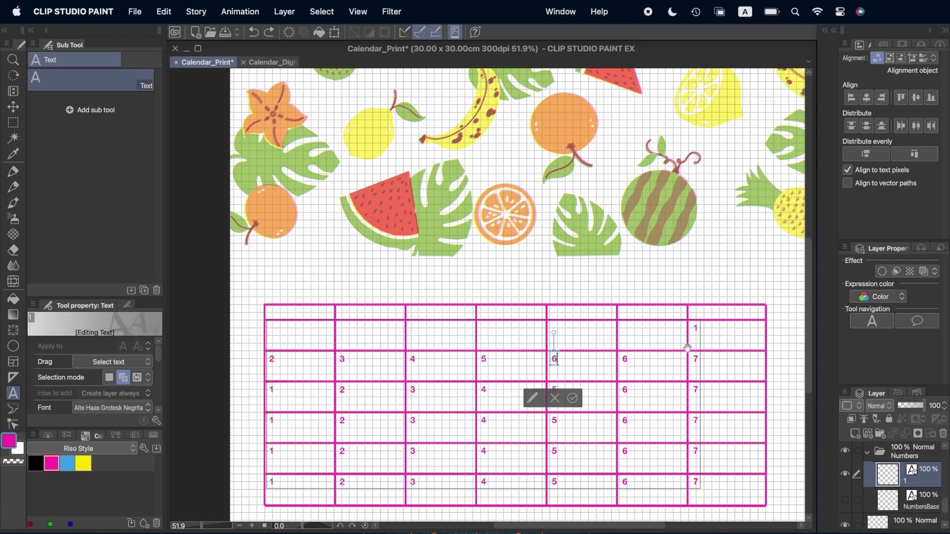
pyautogui.press('Right')
pyautogui.press('Delete')
pyautogui.write('7')
pyautogui.press('Right')
pyautogui.press('Delete')
pyautogui.write('8')
# - Replace the numbers in the third date row with 9 through 15
pyautogui.press('Right')
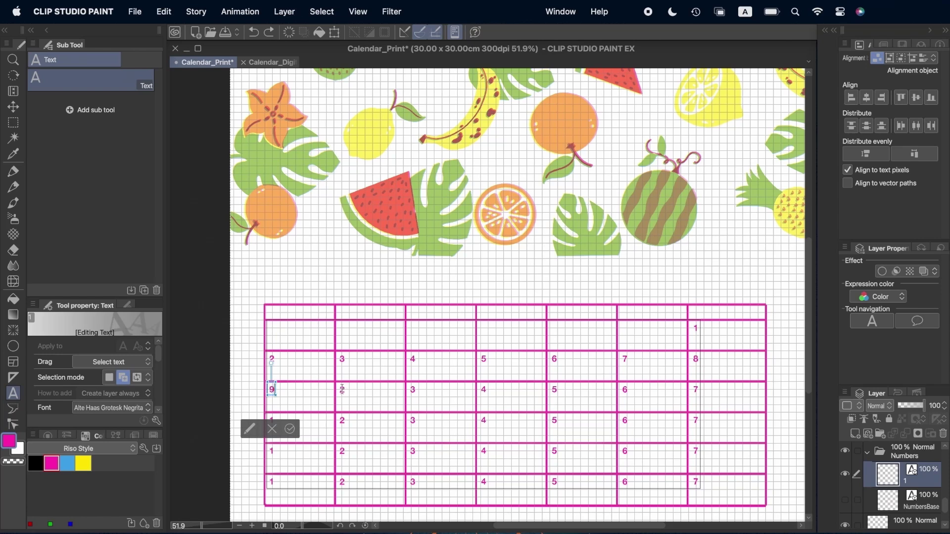
pyautogui.press('Right')
pyautogui.press('Delete')
pyautogui.write('10')
pyautogui.press('Right')
pyautogui.press('Delete')
pyautogui.write('11')
pyautogui.press('Right')
pyautogui.press('Delete')
pyautogui.write('12')
pyautogui.press('Right')
pyautogui.press('Delete')
pyautogui.write('13')
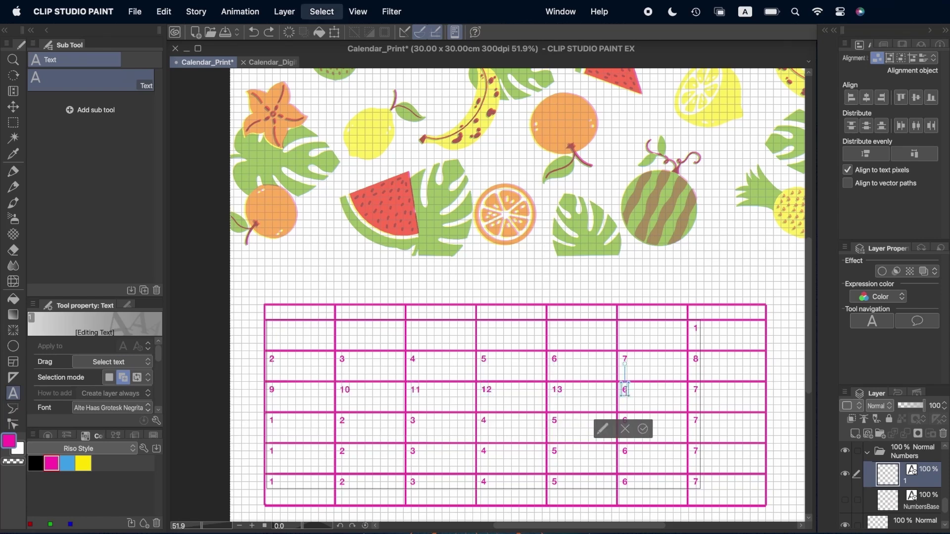
pyautogui.press('Delete')
pyautogui.write('14')
pyautogui.press('Right')
pyautogui.press('Delete')
pyautogui.write('15')
# - Replace the numbers in the fourth date row with 16 through 22
pyautogui.press('Right')
pyautogui.press('Delete')
pyautogui.write('16')
pyautogui.press('Right')
pyautogui.press('Delete')
pyautogui.write('17')
pyautogui.press('Right')
pyautogui.press('Delete')
pyautogui.write('18')
pyautogui.press('Right')
pyautogui.press('Delete')
pyautogui.write('19')
pyautogui.press('Right')
pyautogui.press('Delete')
pyautogui.write('20')
pyautogui.press('Right')
pyautogui.press('Delete')
pyautogui.write('21')
pyautogui.press('Right')
pyautogui.press('Delete')
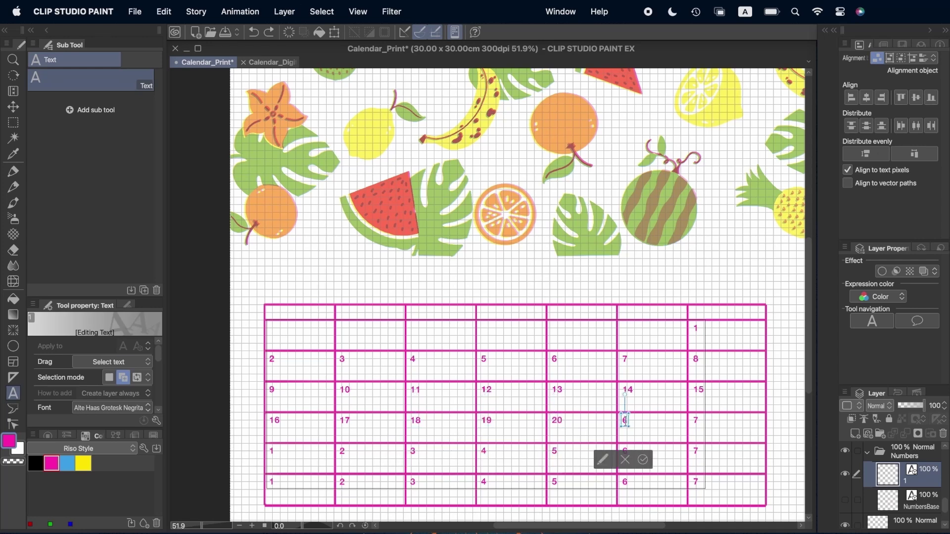
pyautogui.write('22')
# - Replace the numbers in the fifth date row with 23 through 29
pyautogui.press('Right')
pyautogui.press('Delete')
pyautogui.write('23')
pyautogui.press('Right')
pyautogui.press('Delete')
pyautogui.write('24')
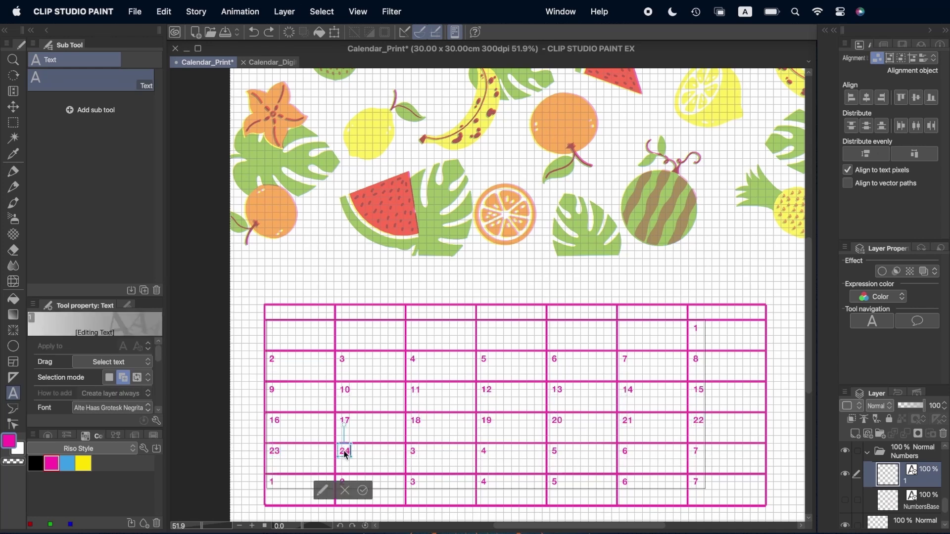
pyautogui.press('Right')
pyautogui.press('Delete')
pyautogui.write('25')
pyautogui.press('Right')
pyautogui.press('Delete')
pyautogui.write('26')
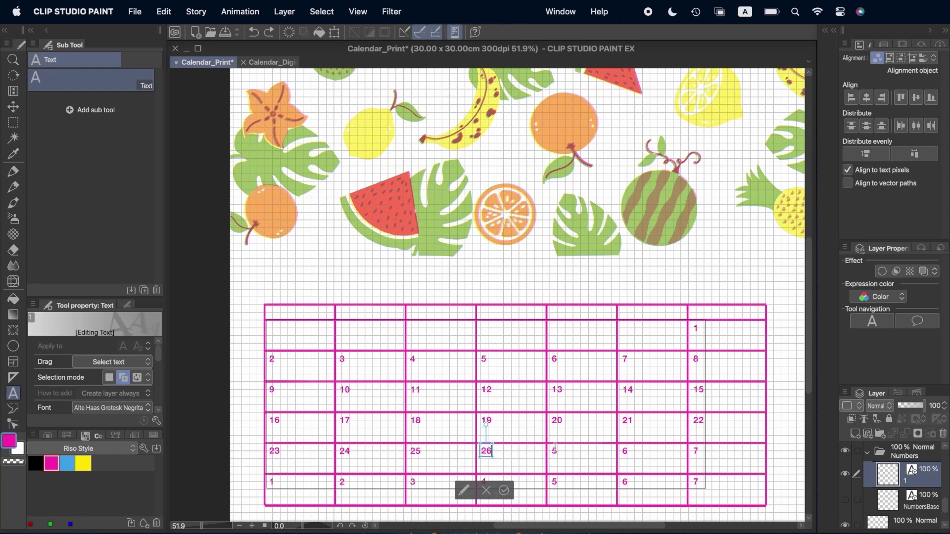
pyautogui.press('Right')
pyautogui.press('Delete')
pyautogui.write('27')
pyautogui.press('Right')
pyautogui.press('Delete')
pyautogui.write('28')
pyautogui.press('Right')
pyautogui.press('Delete')
pyautogui.write('29')
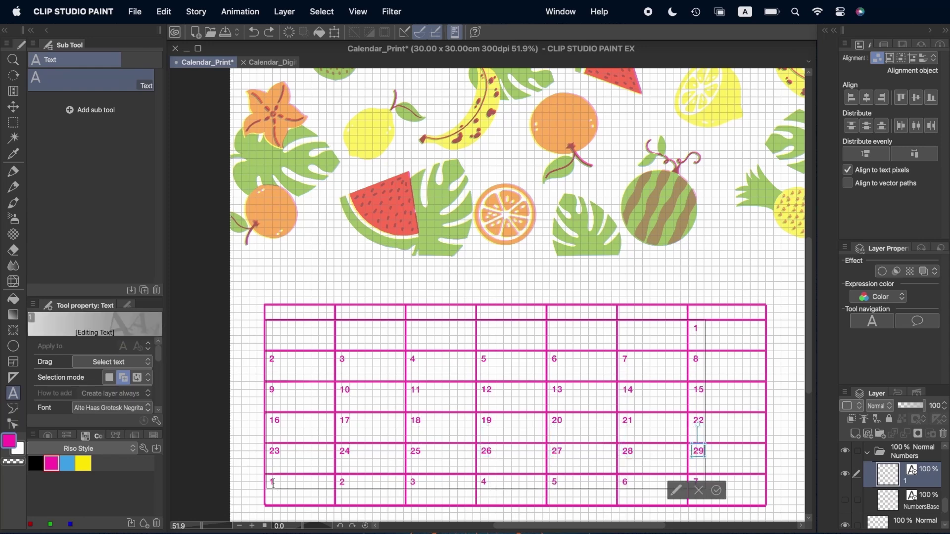
# - Replace the first number in the last date row with 30 and clear the remaining numbers in that row
pyautogui.press('Right')
pyautogui.press('Delete')
pyautogui.write('30')
pyautogui.press('Right')
pyautogui.press('Delete')
pyautogui.press('Right')
pyautogui.press('Delete')
pyautogui.press('Right')
pyautogui.press('Delete')
pyautogui.press('Right')
pyautogui.press('Delete')
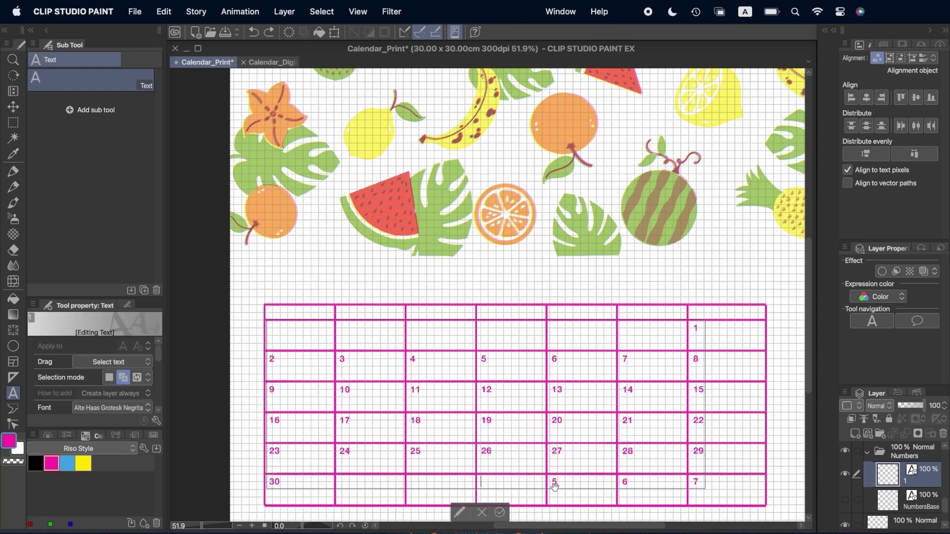
pyautogui.click(625, 482)
pyautogui.press('BackSpace')
pyautogui.click(697, 483)
pyautogui.press('super+a')
pyautogui.press('BackSpace')
pyautogui.click(712, 512)
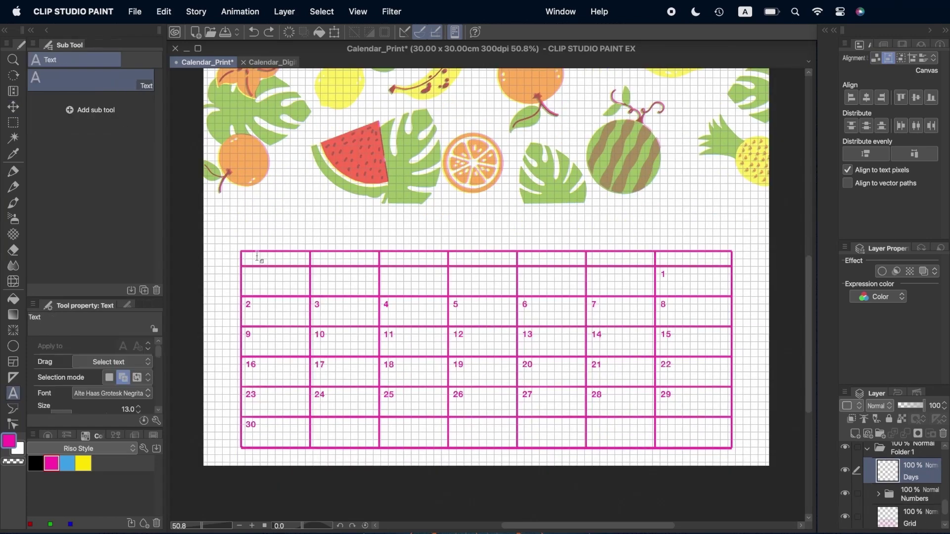
# - Duplicate the SUNDAY label into the second header cell and change the copy's text to MONDAY
pyautogui.keyDown('alt'); pyautogui.moveTo(282, 258); pyautogui.dragTo(350, 264); pyautogui.keyUp('alt')
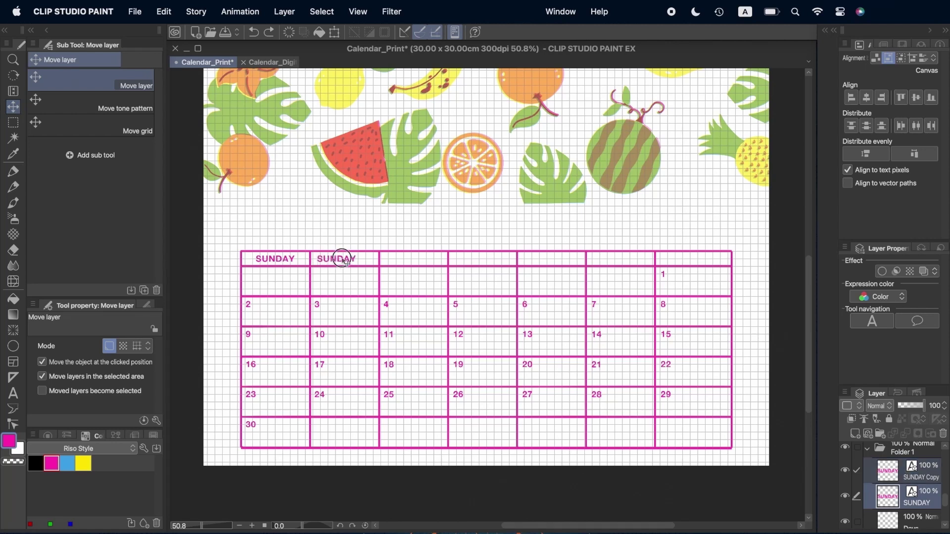
pyautogui.press('t')
pyautogui.click(346, 260)
pyautogui.press('super+a')
pyautogui.write('MONDAY')
pyautogui.click(364, 298)
# - Add the text labels TUESDAY, WEDNESDAY, THURSDAY, FRIDAY and SATURDAY across the remaining header cells
pyautogui.click(395, 263)
pyautogui.write('TUESDAY')
pyautogui.click(465, 261)
pyautogui.write('WEDNESDAY')
pyautogui.click(540, 260)
pyautogui.write('THURSDAY')
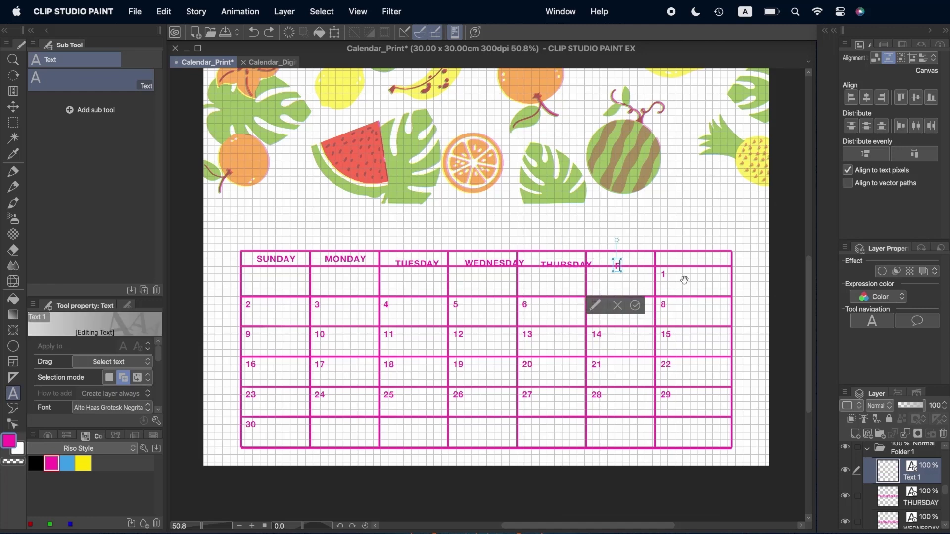
pyautogui.click(622, 260)
pyautogui.write('FRIDAY')
pyautogui.click(688, 266)
pyautogui.write('SATURDAY')
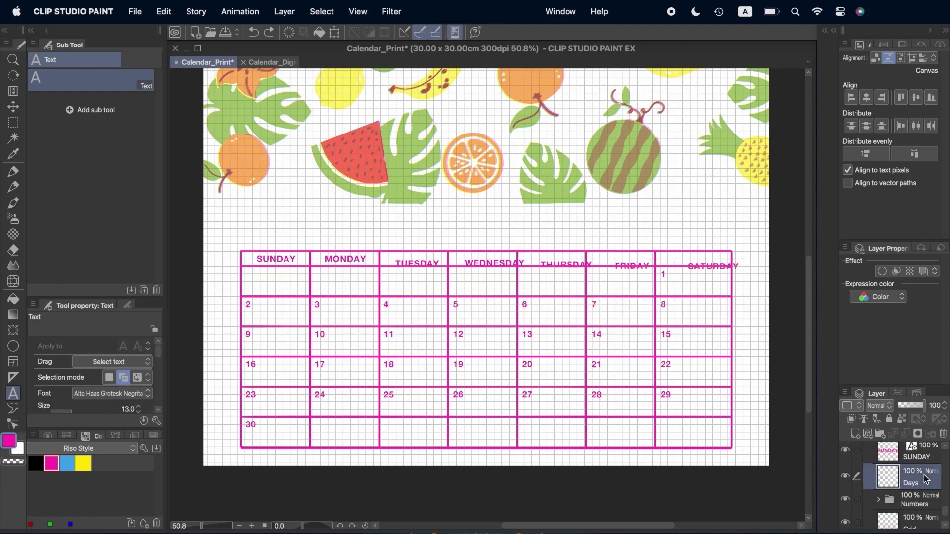
# - Delete the empty Days layer and group the seven weekday text layers in a folder named WEEK
pyautogui.click(943, 434)
pyautogui.click(926, 459)
pyautogui.scroll(8, 925, 458)
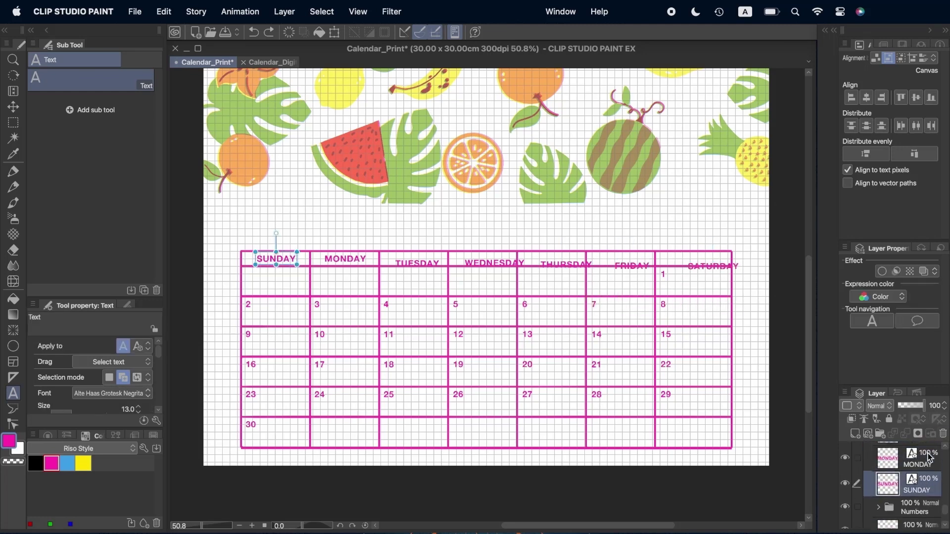
pyautogui.keyDown('shift'); pyautogui.click(930, 491); pyautogui.keyUp('shift')
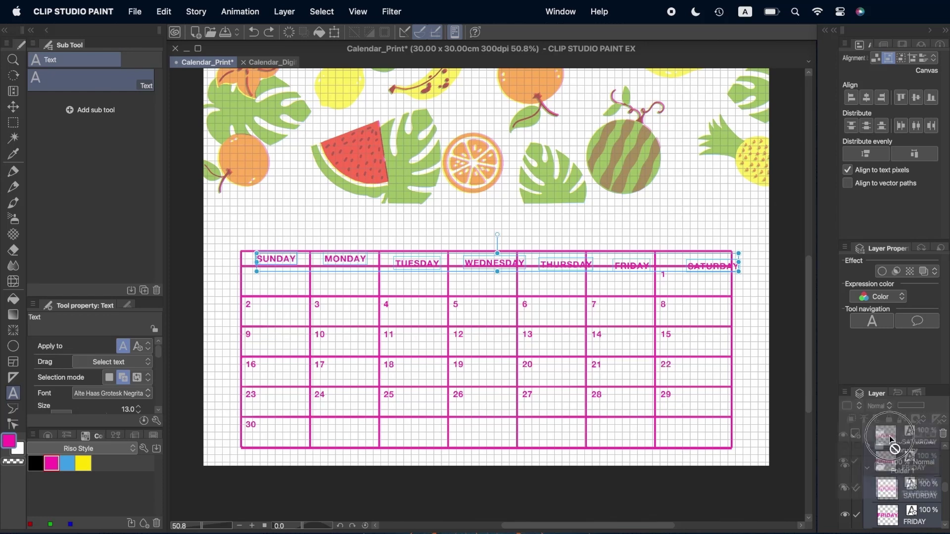
pyautogui.click(885, 434)
pyautogui.click(913, 492)
pyautogui.write('WEEK')
pyautogui.press('Return')
# - Align the top edges of all seven weekday labels, using Alignment object as the reference
pyautogui.scroll(-8, 908, 506)
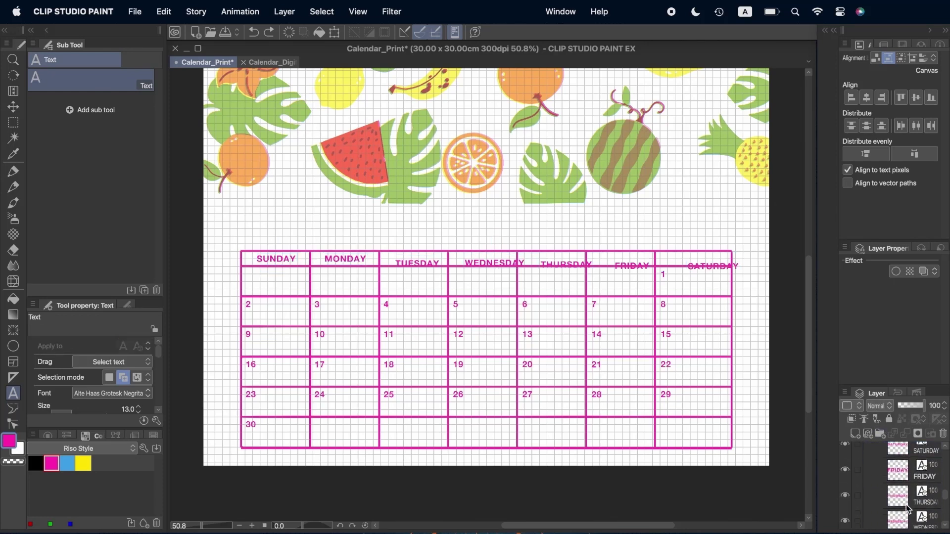
pyautogui.click(914, 453)
pyautogui.scroll(4, 914, 450)
pyautogui.scroll(3, 913, 470)
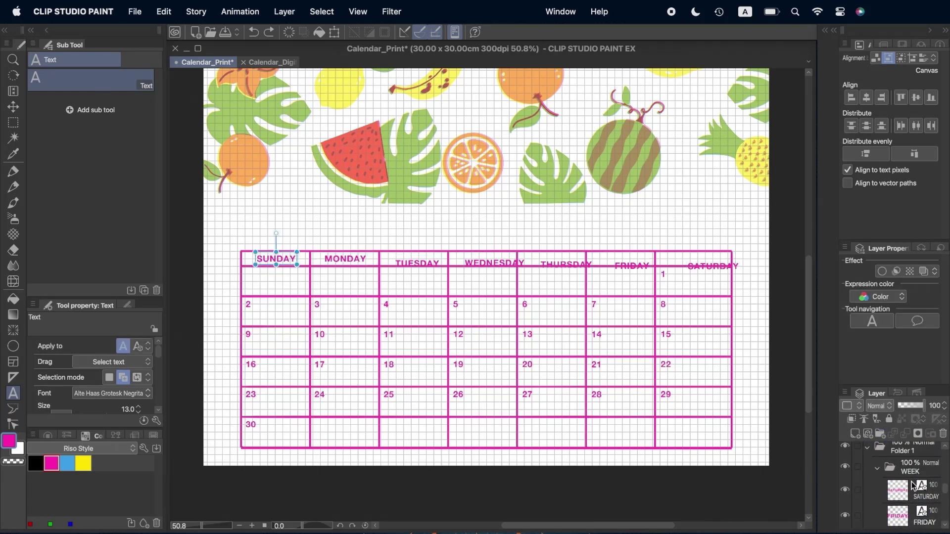
pyautogui.keyDown('shift'); pyautogui.click(909, 489); pyautogui.keyUp('shift')
pyautogui.click(878, 59)
pyautogui.click(901, 97)
pyautogui.click(653, 314)
# - Distribute the seven weekday labels evenly by their horizontal centers across the header row
pyautogui.press('k')
pyautogui.scroll(-3, 913, 470)
pyautogui.scroll(3, 905, 457)
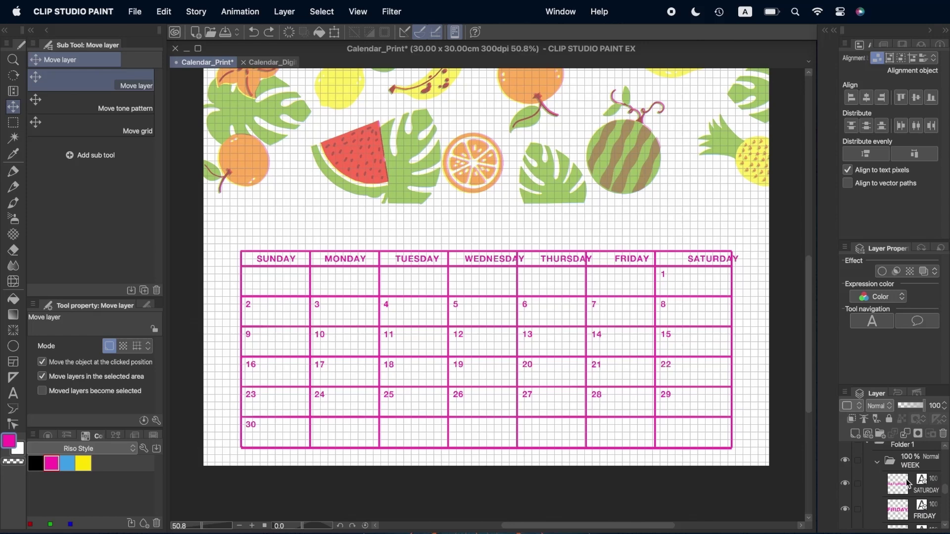
pyautogui.click(907, 487)
pyautogui.scroll(-3, 907, 488)
pyautogui.keyDown('shift'); pyautogui.click(903, 473); pyautogui.keyUp('shift')
pyautogui.click(915, 126)
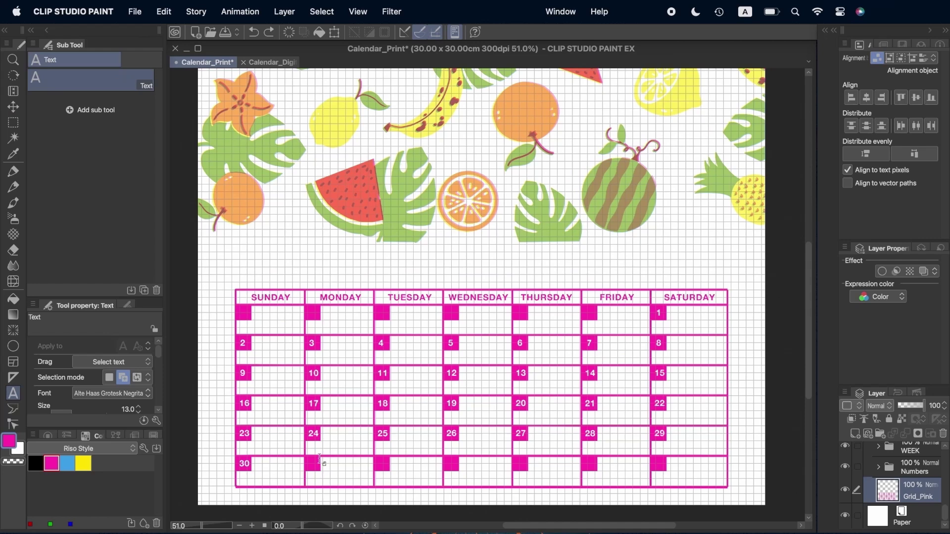
# - Add the title JUNE between the illustrations and the date table, with a text size of 35
pyautogui.click(451, 264)
pyautogui.write('JUNE')
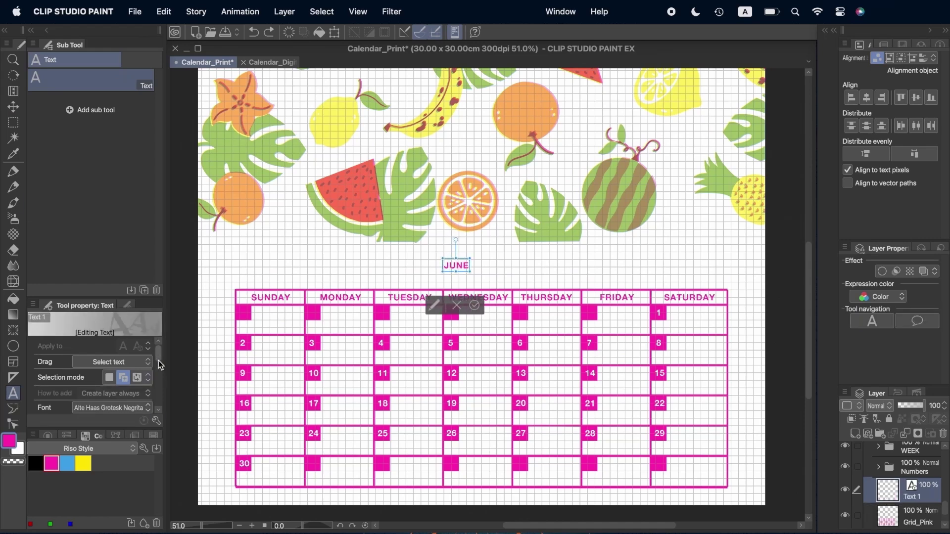
pyautogui.scroll(-3, 159, 375)
pyautogui.click(139, 363)
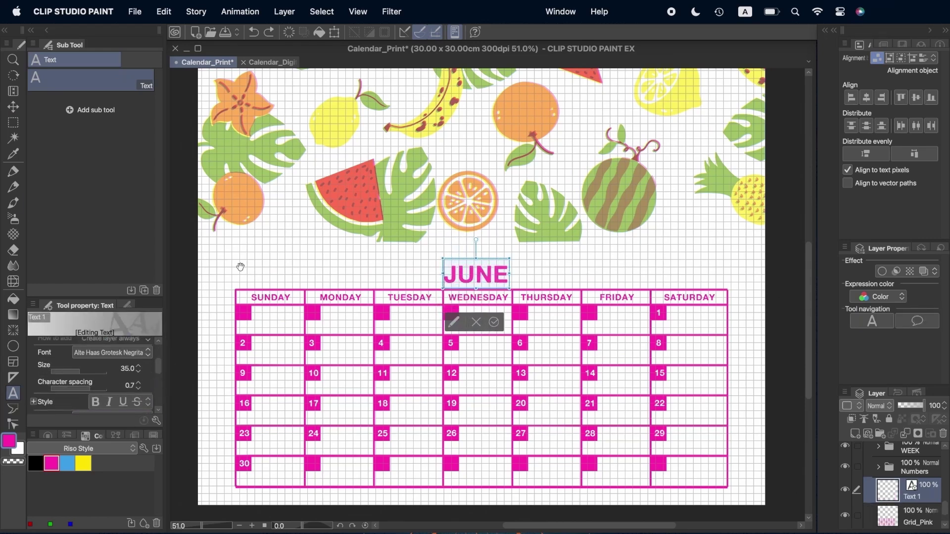
pyautogui.click(330, 184)
# - Move the JUNE title slightly up from the table and center it horizontally on the canvas
pyautogui.click(14, 109)
pyautogui.moveTo(482, 274); pyautogui.dragTo(483, 264)
pyautogui.click(889, 58)
pyautogui.click(867, 97)
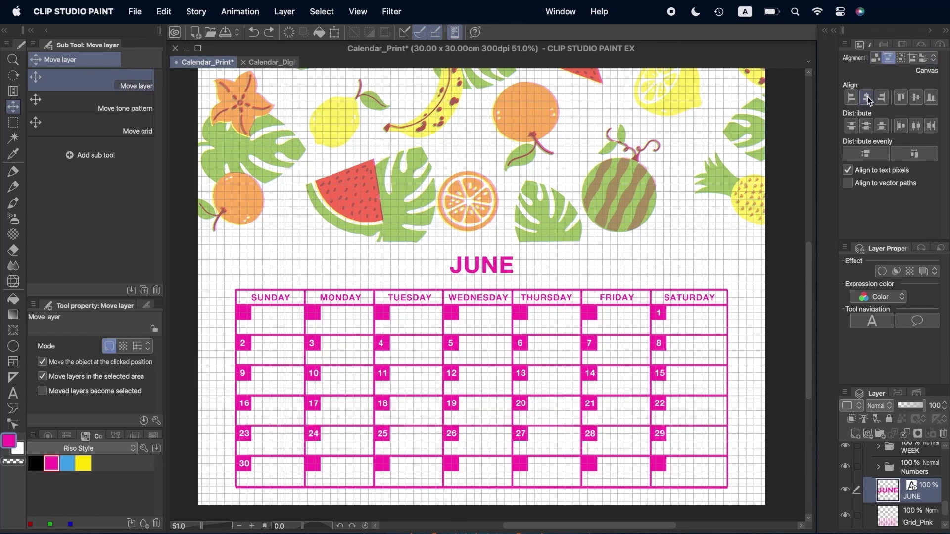
# - Increase the JUNE title's text size to 45 and shift it back to the middle above the table
pyautogui.click(17, 391)
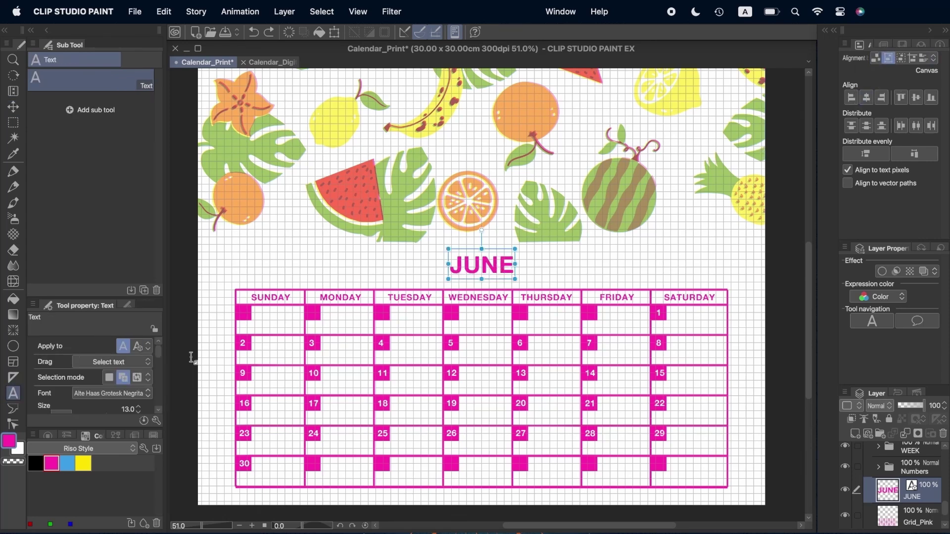
pyautogui.click(474, 263)
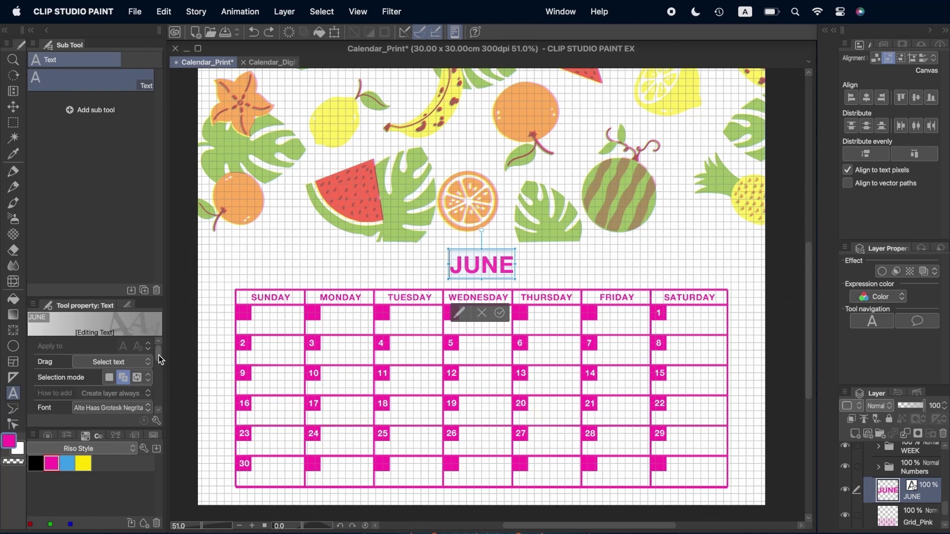
pyautogui.moveTo(159, 358); pyautogui.dragTo(160, 371)
pyautogui.click(139, 357)
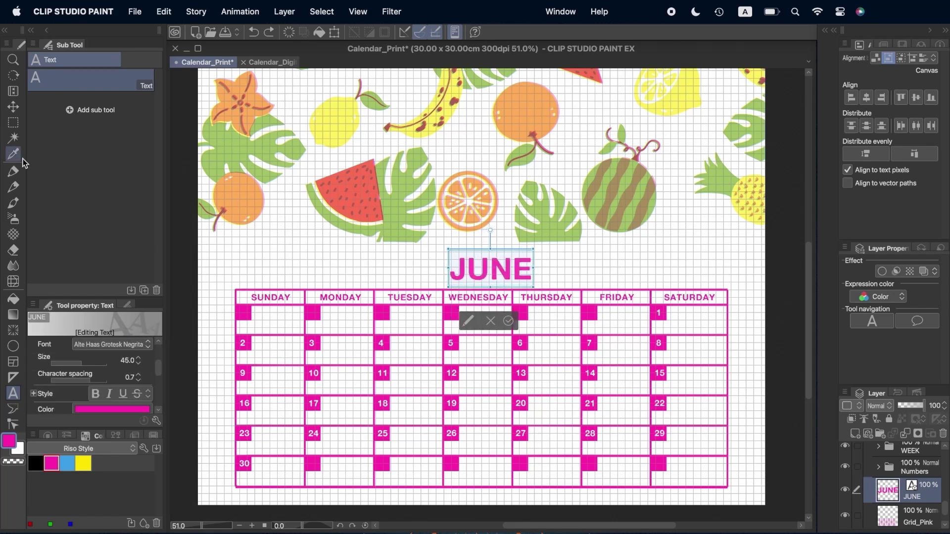
pyautogui.click(13, 107)
pyautogui.moveTo(526, 271); pyautogui.dragTo(517, 266)
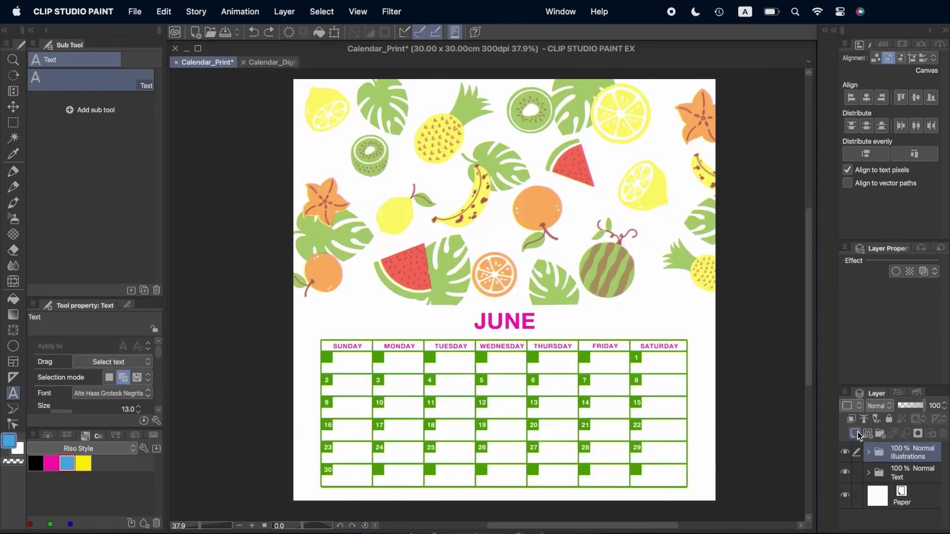
# - Create a new layer above the Illustrations folder and fill it with Perlin noise at scale 5.09 and amplitude 0.37
pyautogui.click(855, 434)
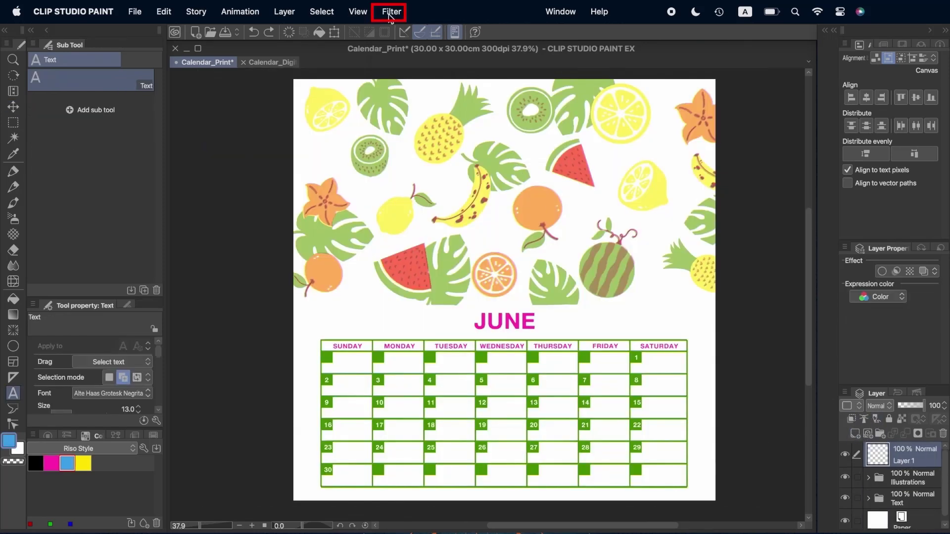
pyautogui.click(389, 16)
pyautogui.moveTo(412, 89)
pyautogui.click(487, 93)
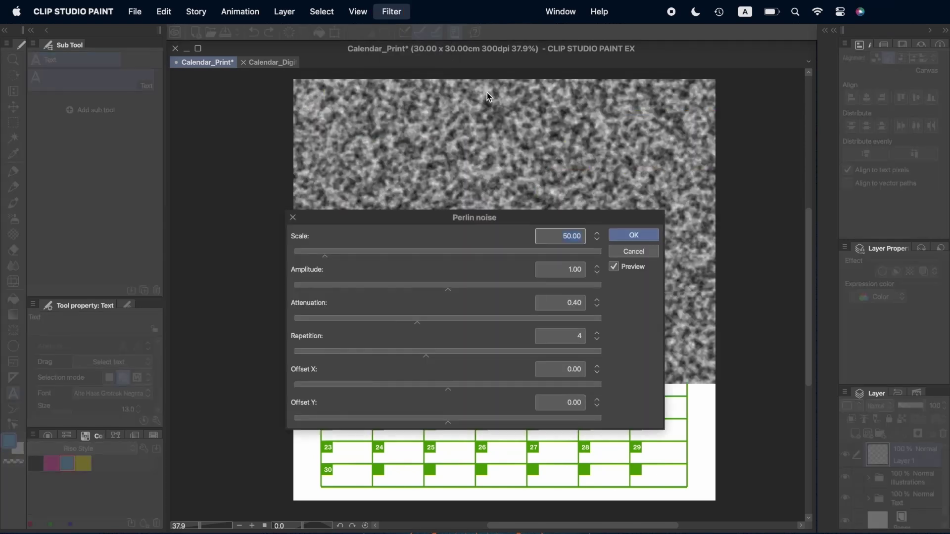
pyautogui.moveTo(316, 253); pyautogui.dragTo(297, 257)
pyautogui.click(353, 290)
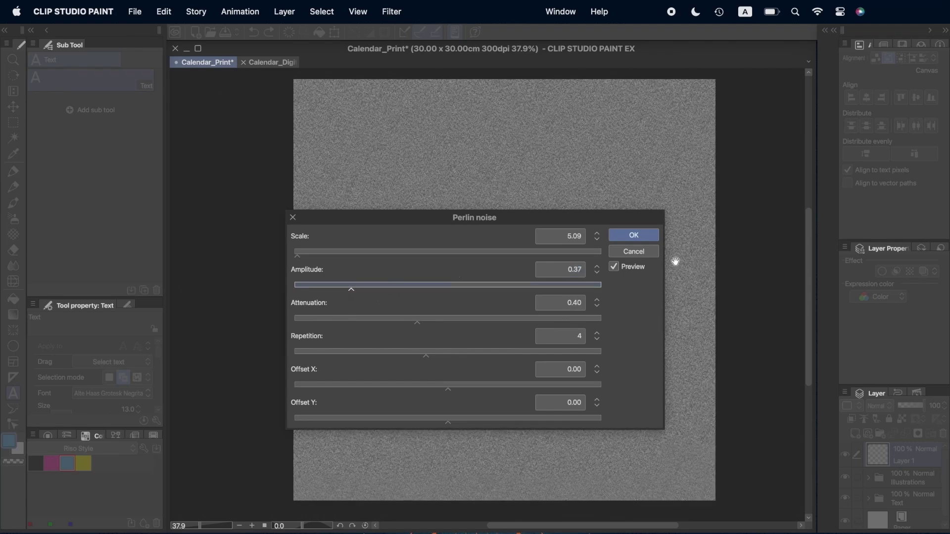
pyautogui.click(636, 236)
# - Set the noise layer's blending mode to Overlay and its opacity to 85%
pyautogui.click(876, 406)
pyautogui.click(887, 207)
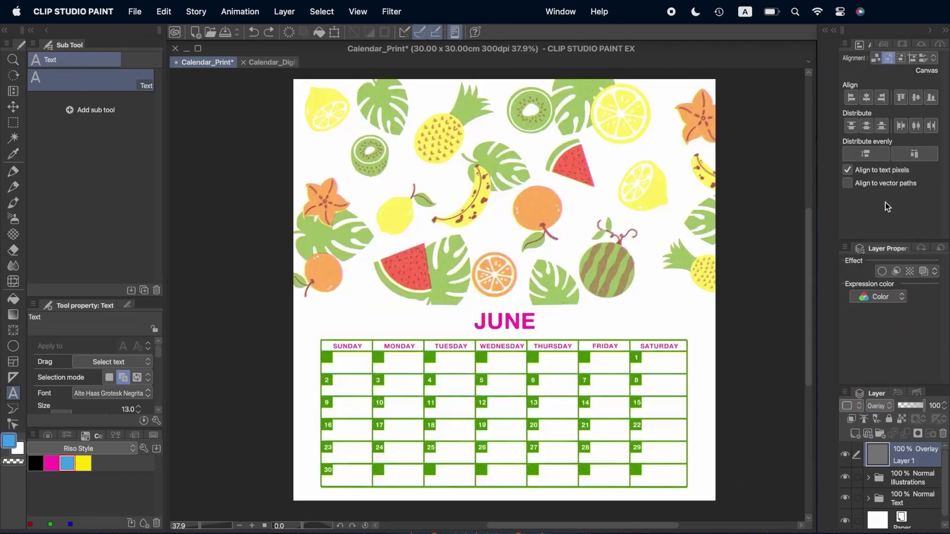
pyautogui.scroll(10, 670, 328)
pyautogui.scroll(-8, 584, 263)
pyautogui.moveTo(918, 408); pyautogui.dragTo(915, 409)
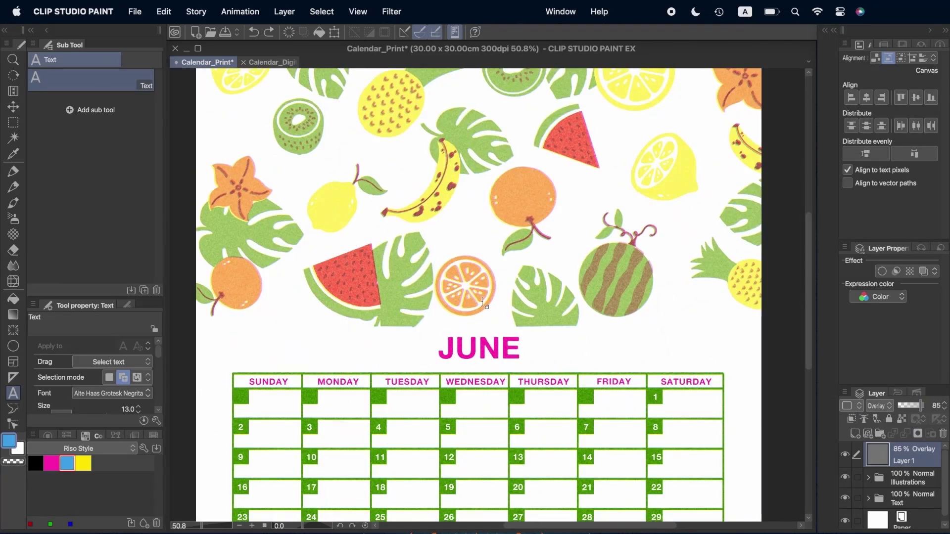
pyautogui.scroll(-3, 483, 303)
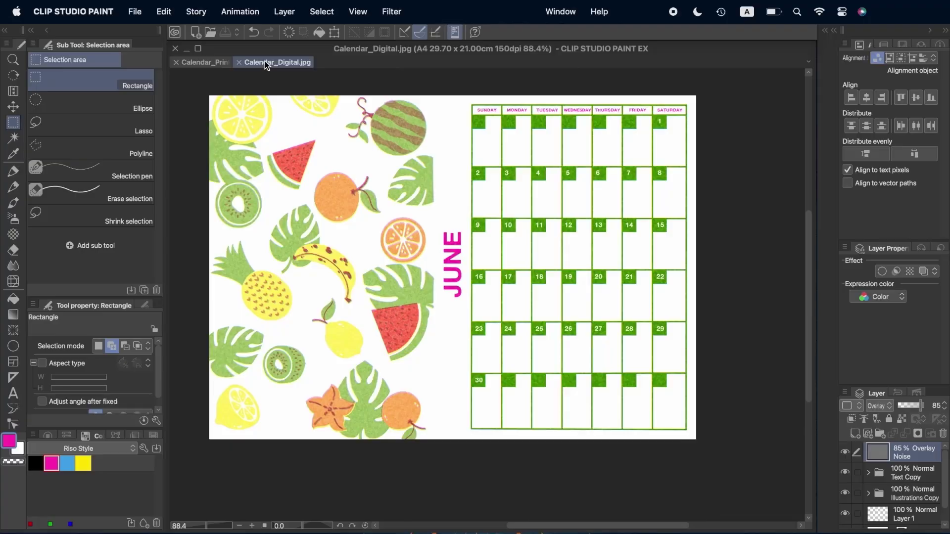
# - Export the digital calendar as a single-layer JPEG, using the Specify resolution option at 150 dpi and quality 100
pyautogui.click(134, 11)
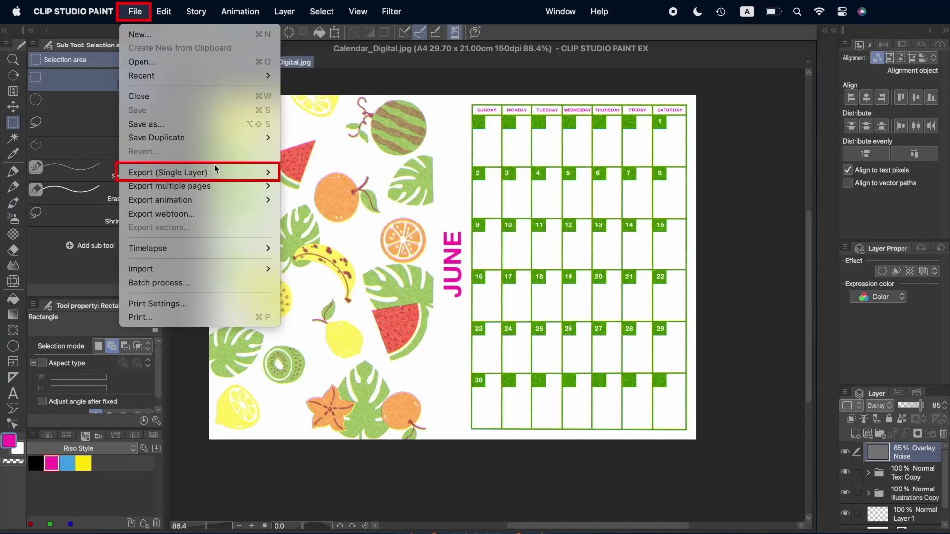
pyautogui.moveTo(236, 172)
pyautogui.click(324, 191)
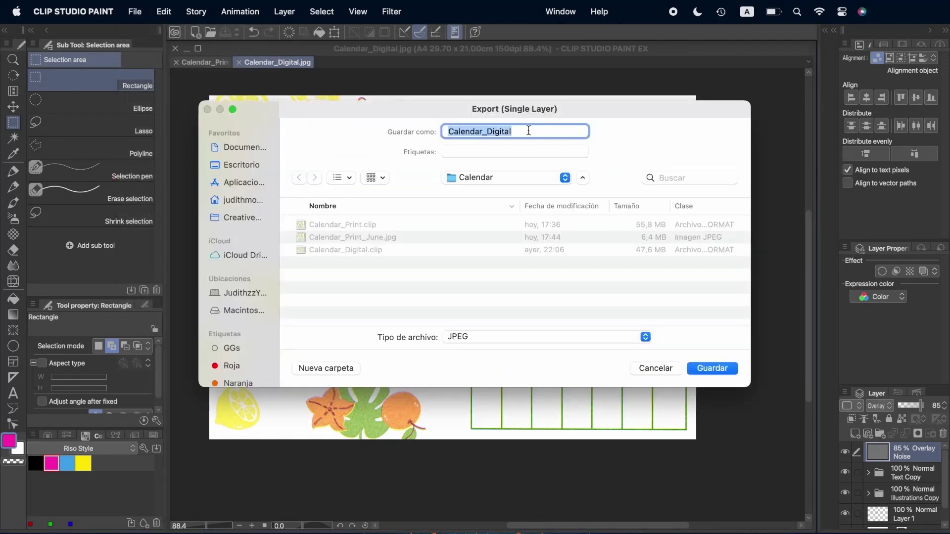
pyautogui.click(527, 130)
pyautogui.write('_')
pyautogui.click(713, 369)
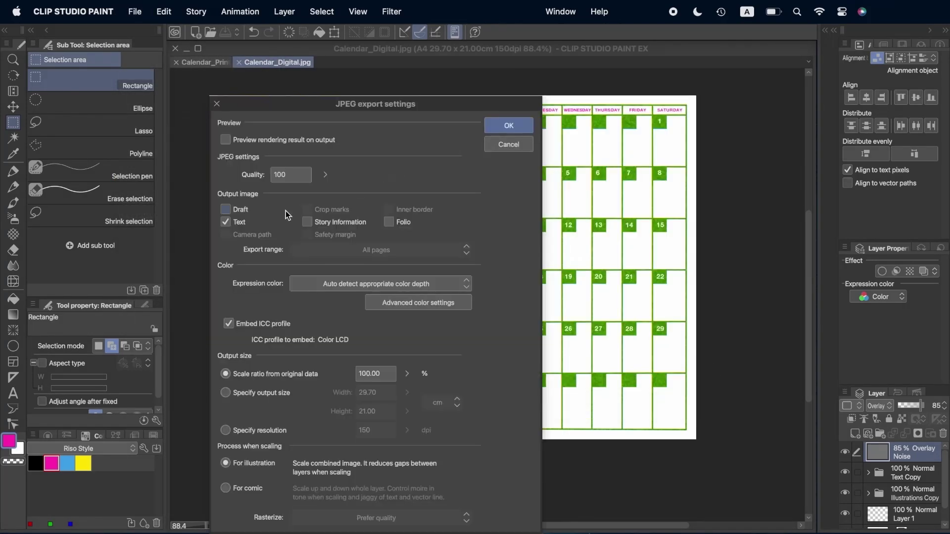
pyautogui.click(226, 430)
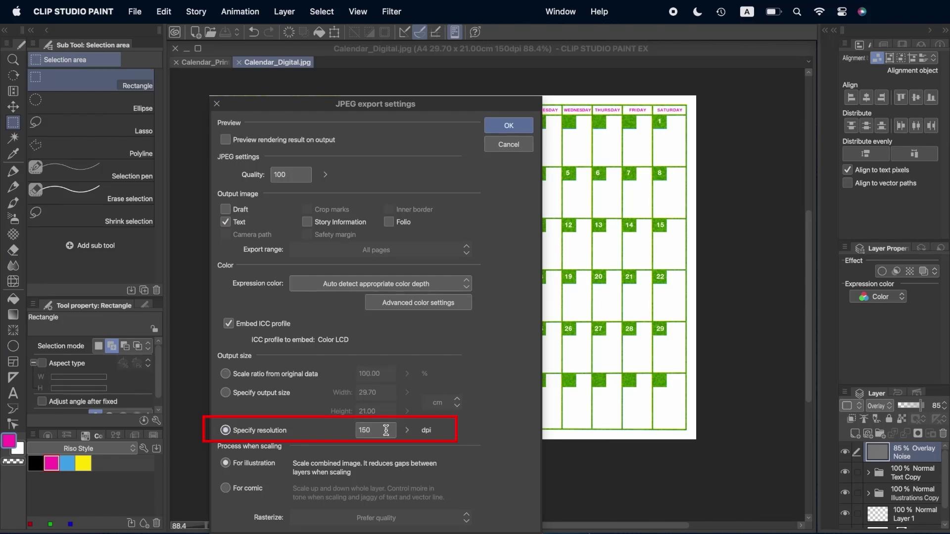
pyautogui.click(521, 132)
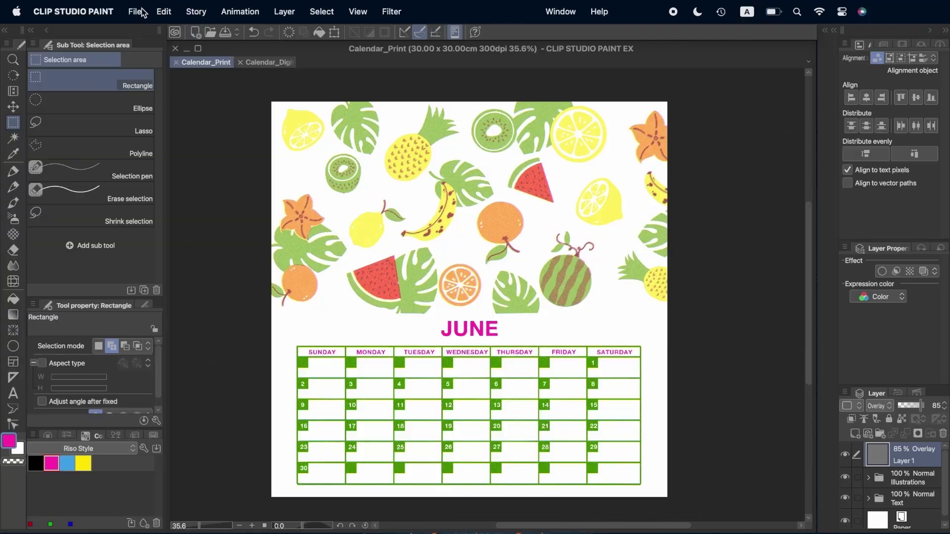
# - Export the print calendar as a single-layer JPEG named Calendar_Print_June, at a specified resolution of 300 dpi
pyautogui.click(144, 12)
pyautogui.moveTo(248, 172)
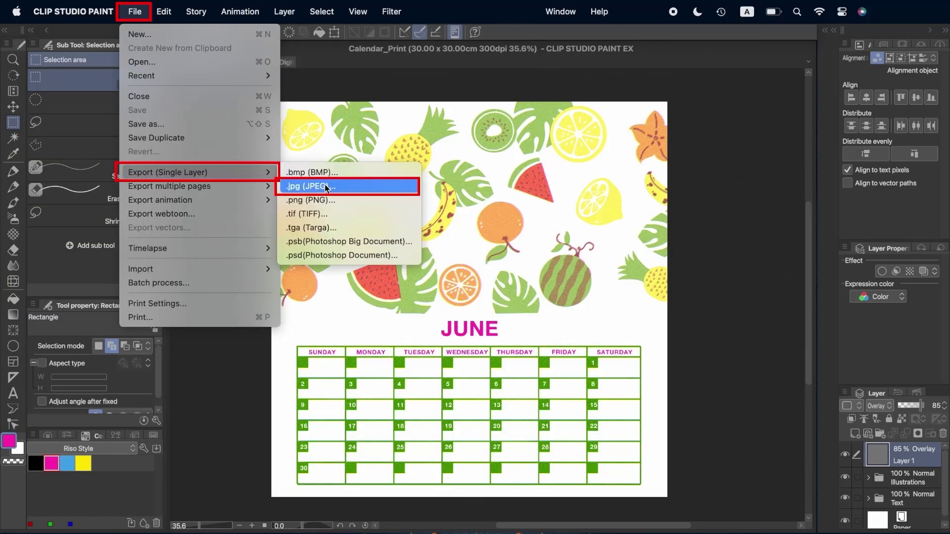
pyautogui.click(326, 187)
pyautogui.click(527, 134)
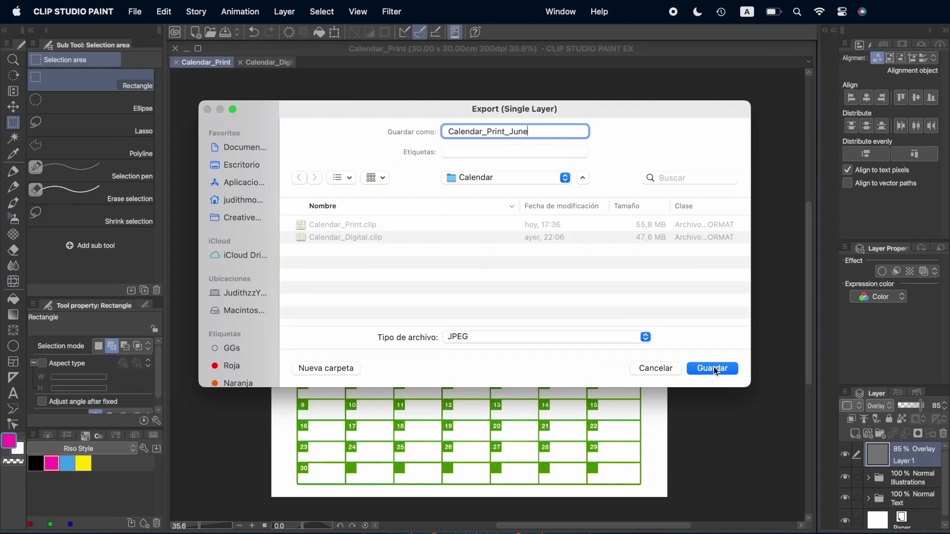
pyautogui.click(713, 368)
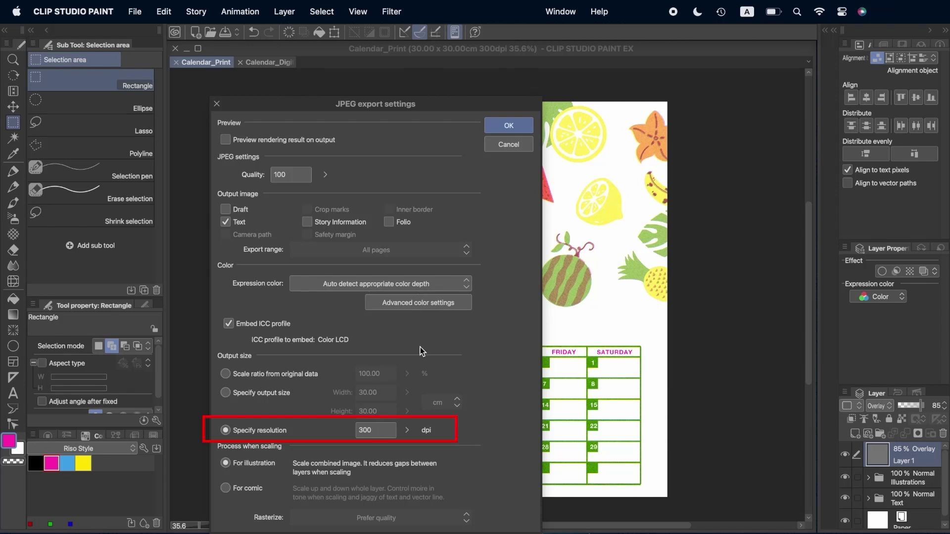
pyautogui.click(510, 127)
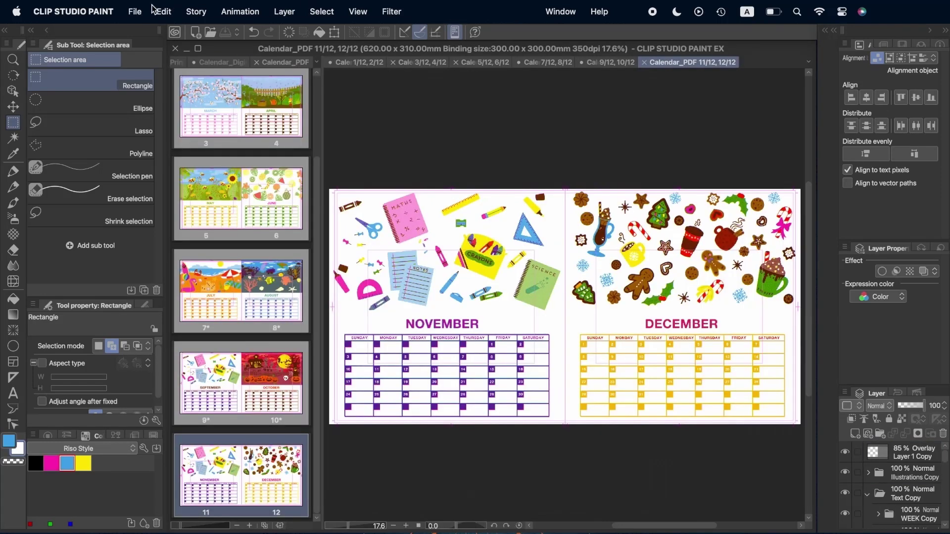
# - Export all calendar pages as the PDF Calendar_PDF with spread pages split, giving the document the title Calendar_Riso
pyautogui.click(134, 11)
pyautogui.moveTo(198, 186)
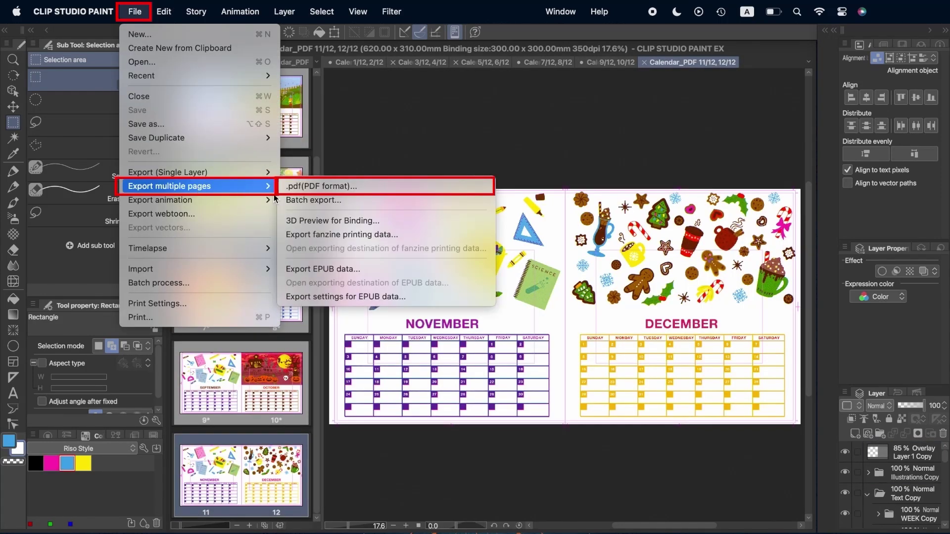
pyautogui.click(312, 185)
pyautogui.click(498, 336)
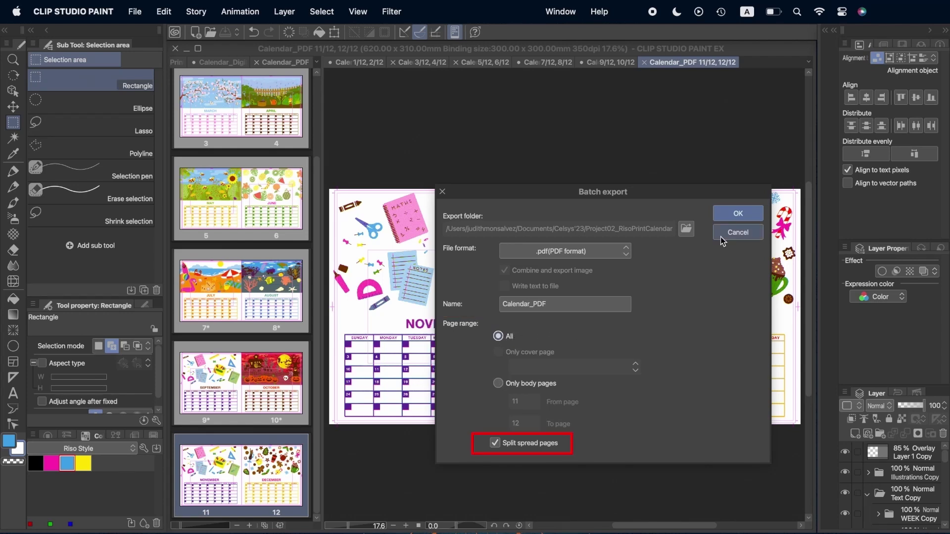
pyautogui.click(738, 215)
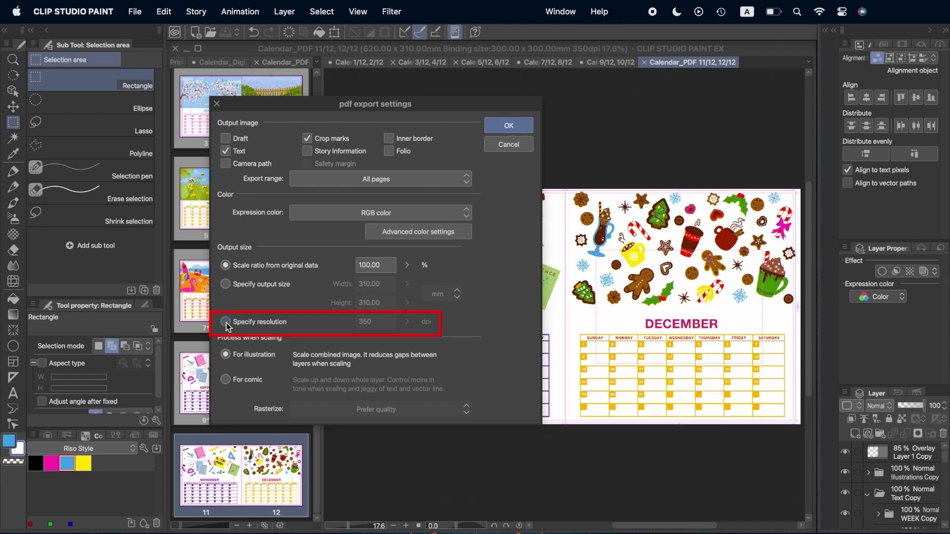
pyautogui.click(511, 124)
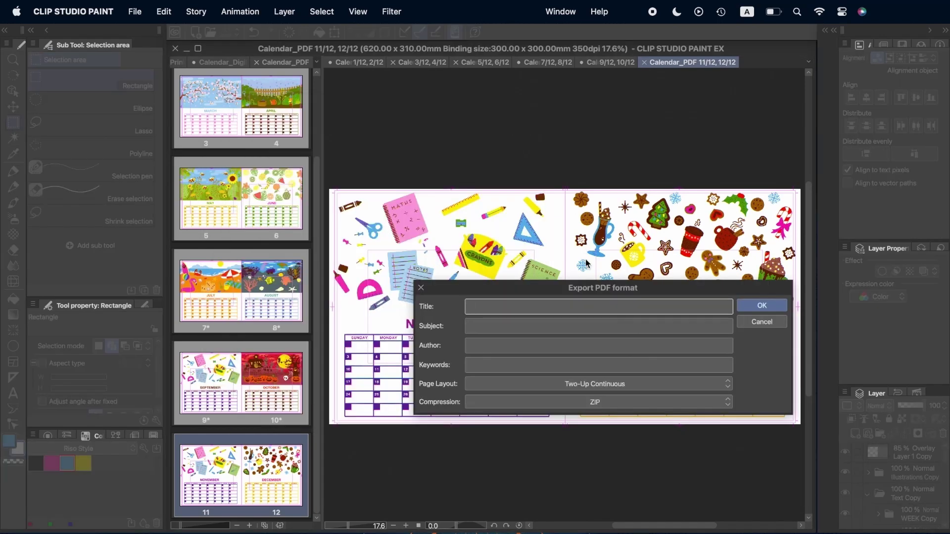
pyautogui.write('Calendar_Riso')
pyautogui.click(784, 307)
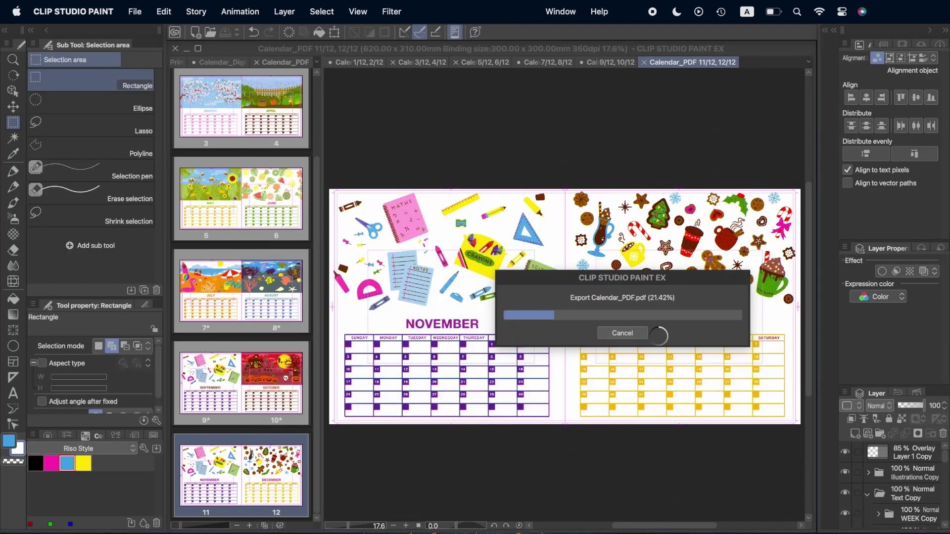